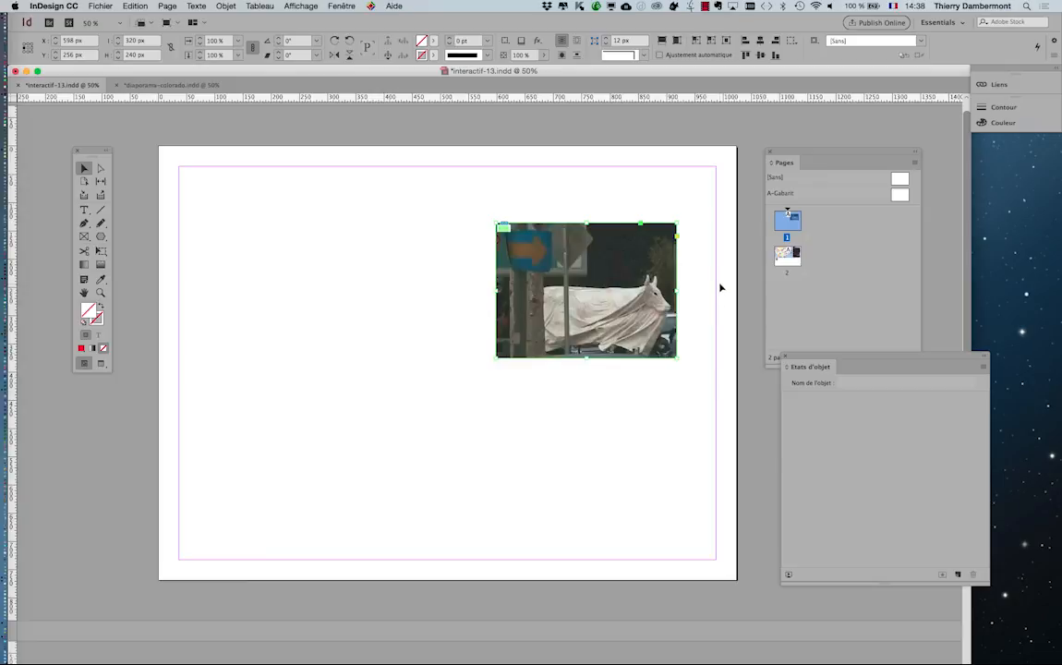
Inspect the A-Gabarit master page, enlarge the area listing the masters, and return to page 1
{"action": "left_click_drag", "start_coordinate": [570, 215], "coordinate": [528, 181]}
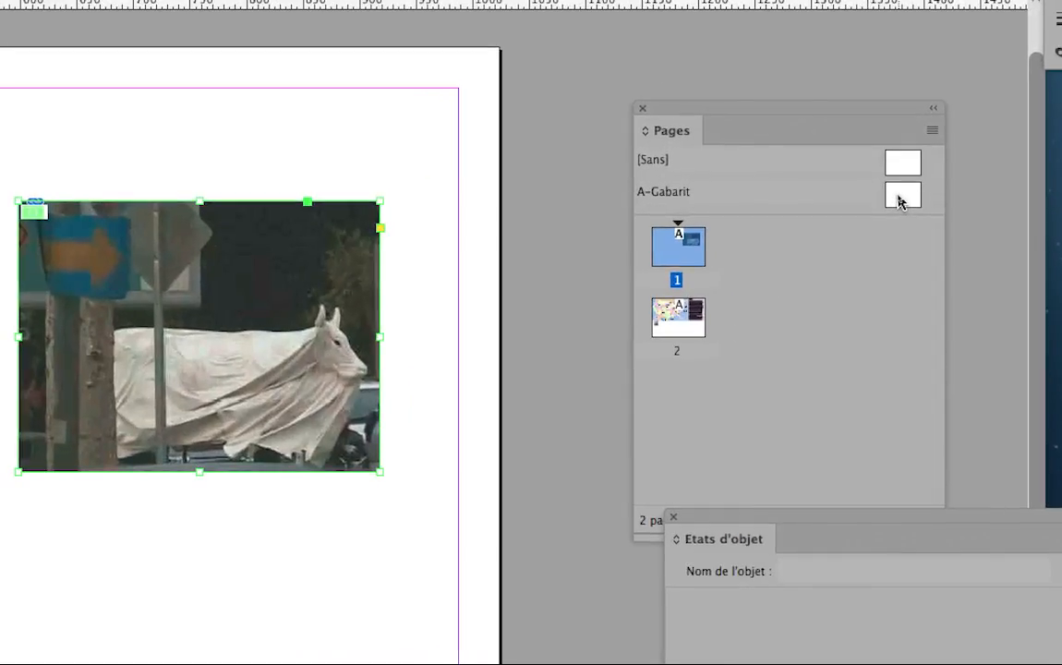
{"action": "double_click", "coordinate": [901, 196]}
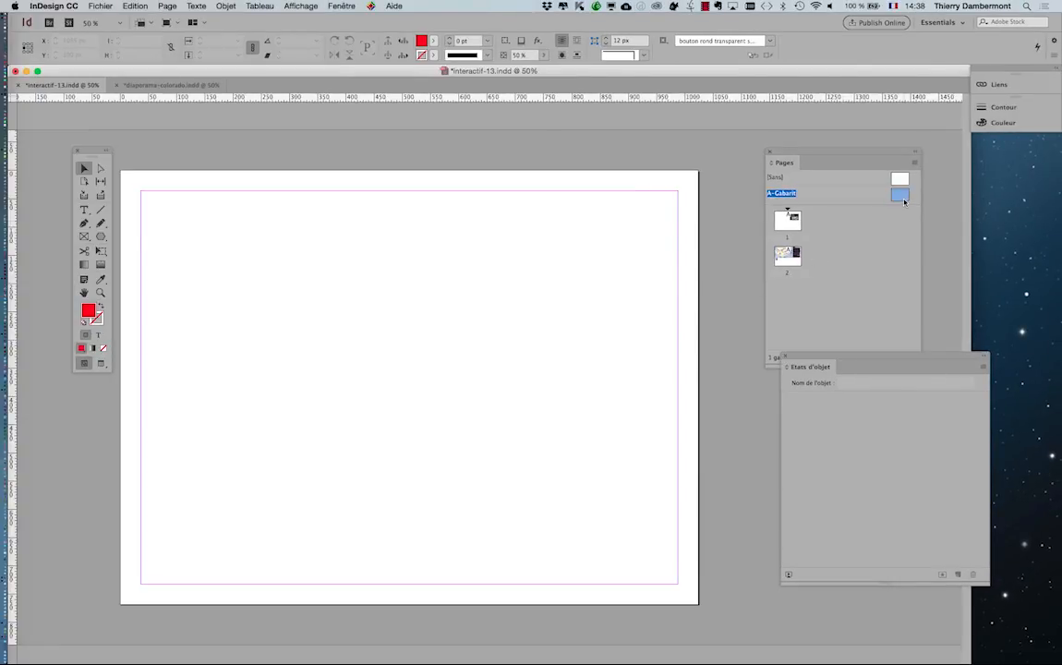
{"action": "left_click_drag", "start_coordinate": [889, 204], "coordinate": [889, 227]}
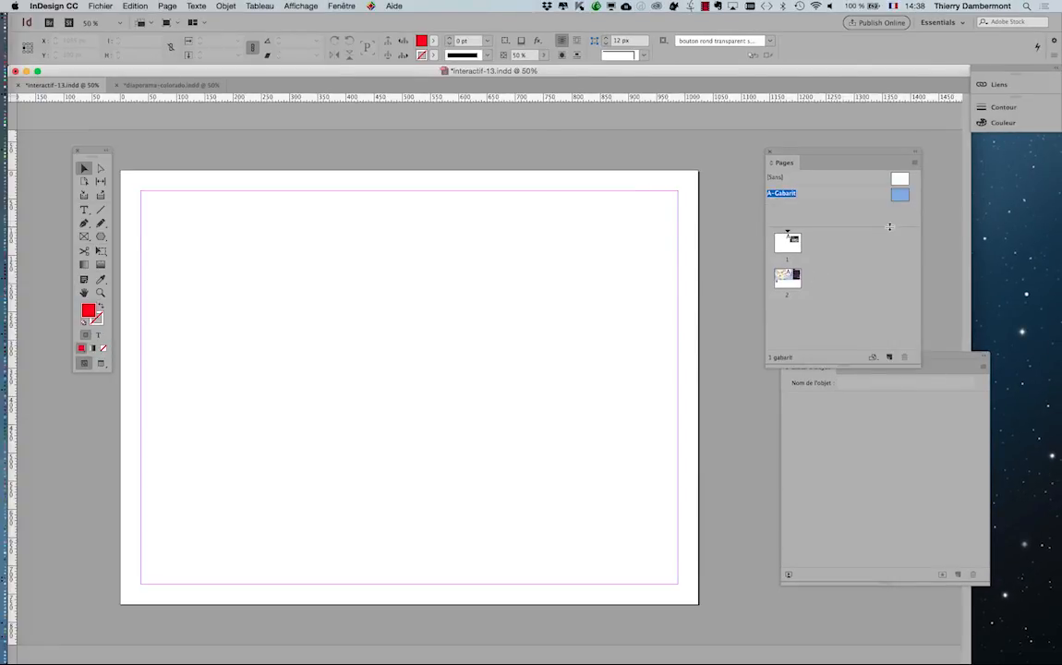
{"action": "double_click", "coordinate": [789, 244]}
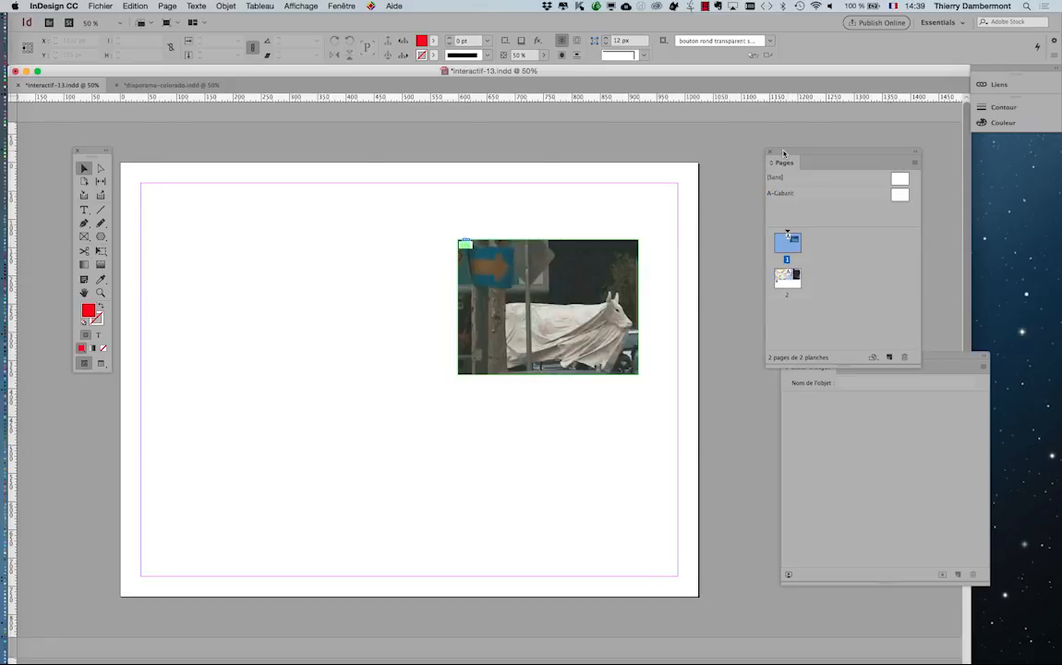
Clear the page list and object states out of the way and display the document's layers beside the page
{"action": "left_click_drag", "start_coordinate": [782, 154], "coordinate": [963, 154]}
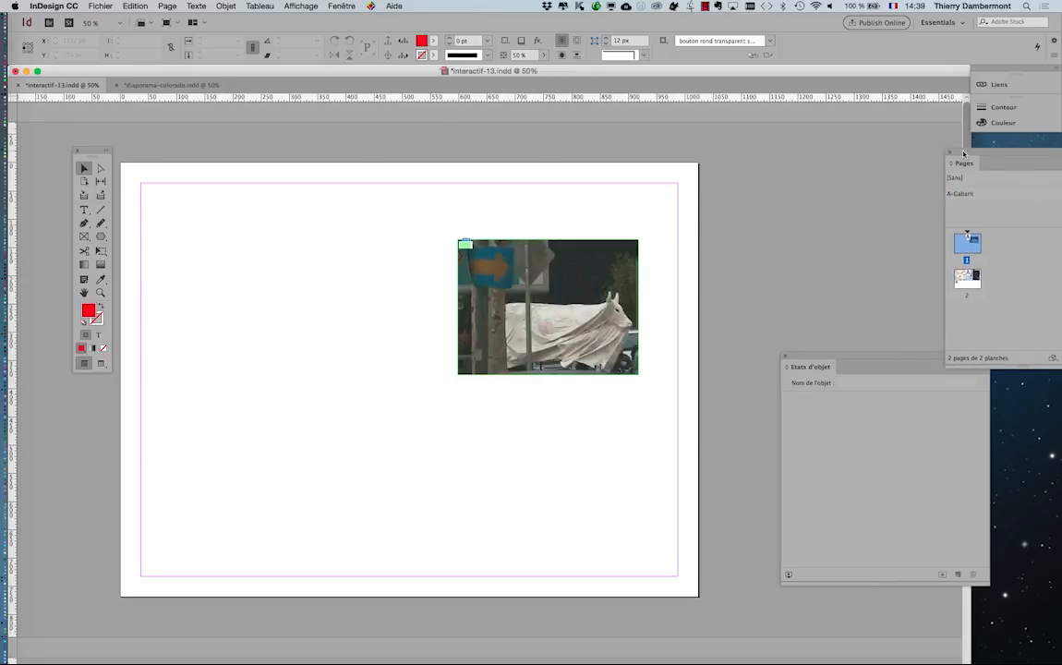
{"action": "left_click", "coordinate": [785, 357]}
{"action": "left_click", "coordinate": [342, 5]}
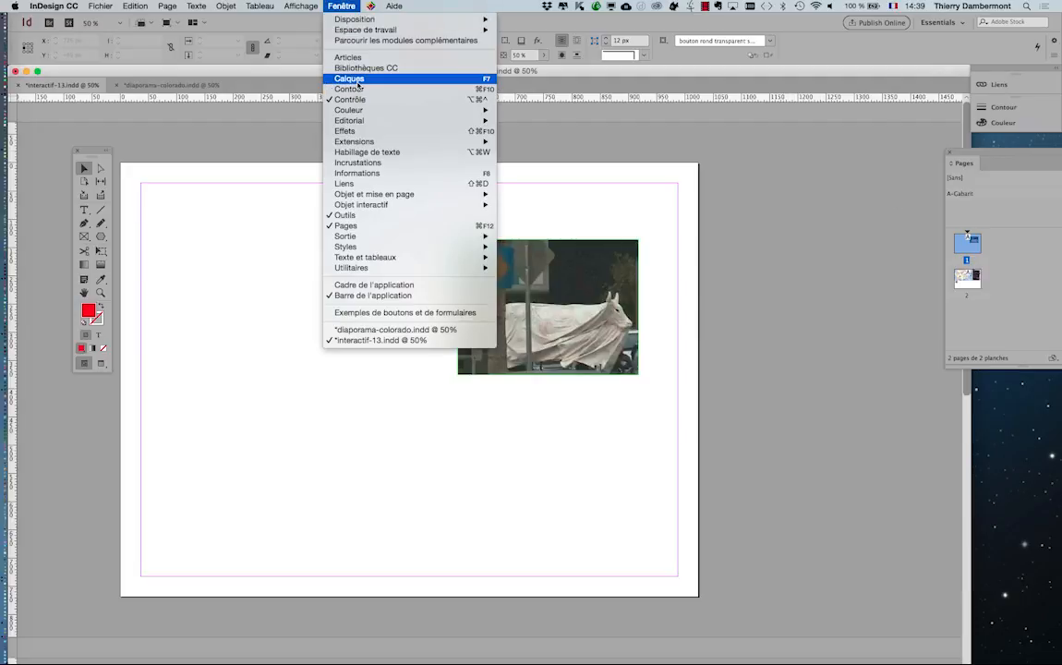
{"action": "left_click", "coordinate": [322, 78]}
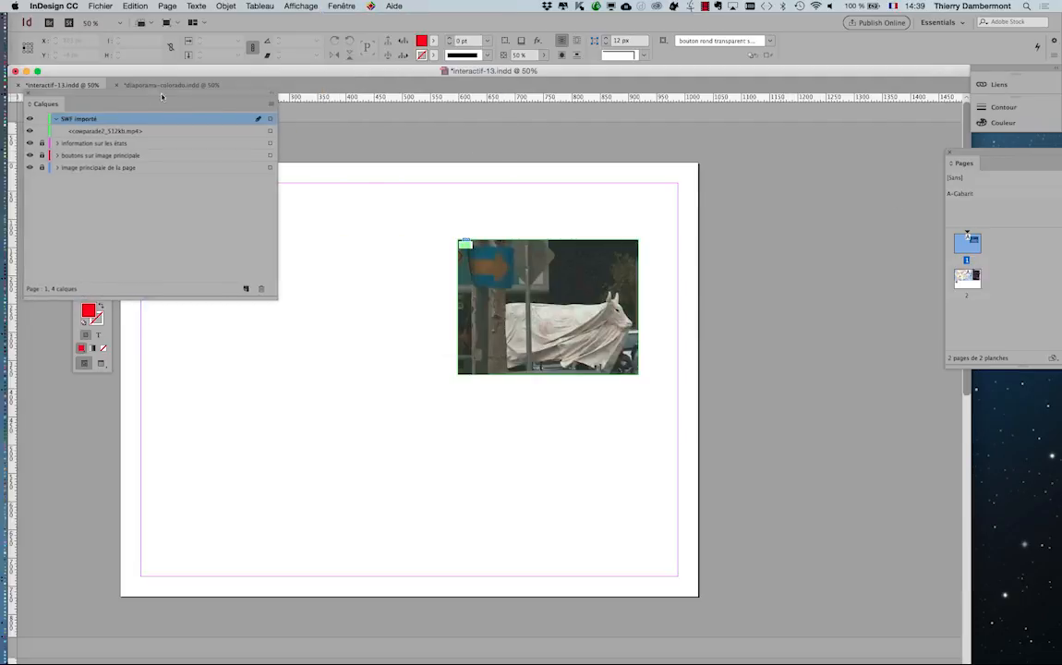
{"action": "left_click_drag", "start_coordinate": [141, 102], "coordinate": [792, 141]}
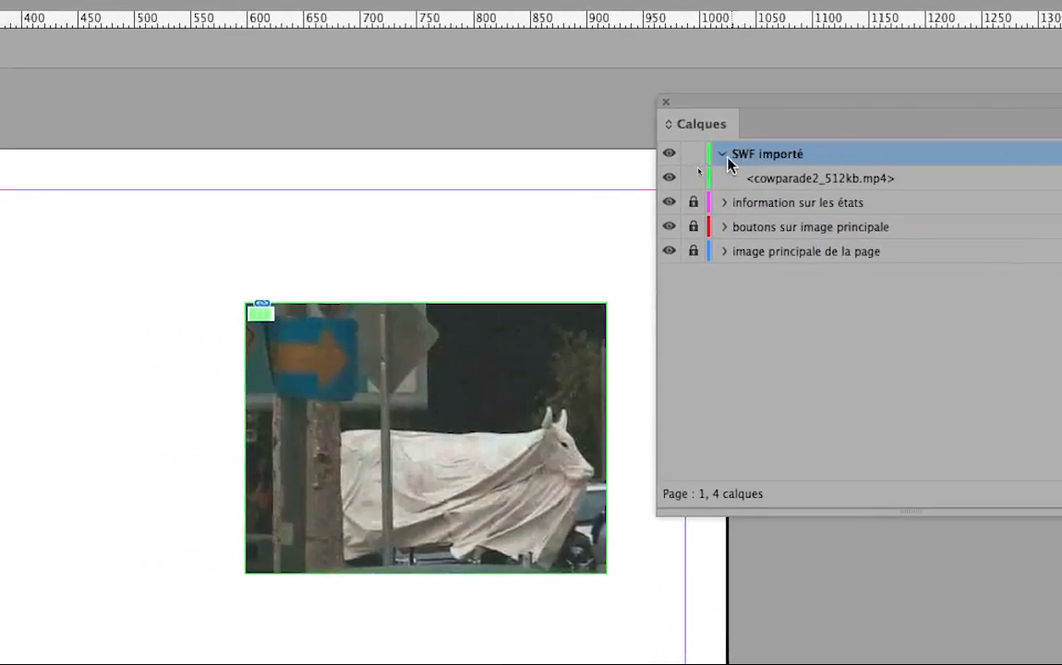
Create a new layer and place it below all the other layers
{"action": "left_click", "coordinate": [697, 165]}
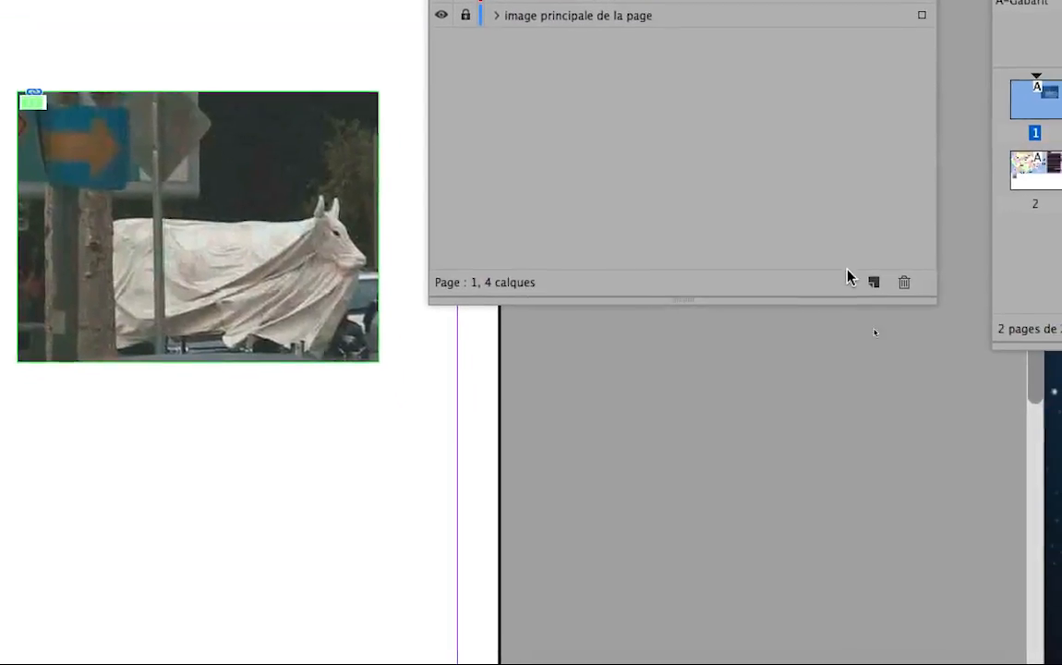
{"action": "left_click", "coordinate": [873, 281]}
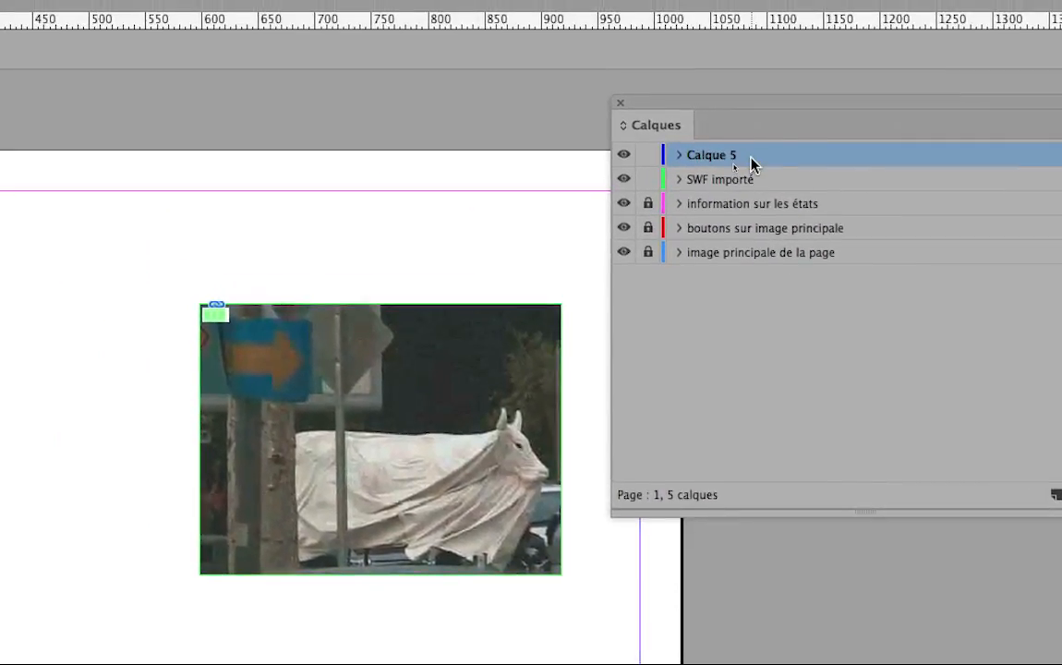
{"action": "left_click_drag", "start_coordinate": [750, 164], "coordinate": [760, 266]}
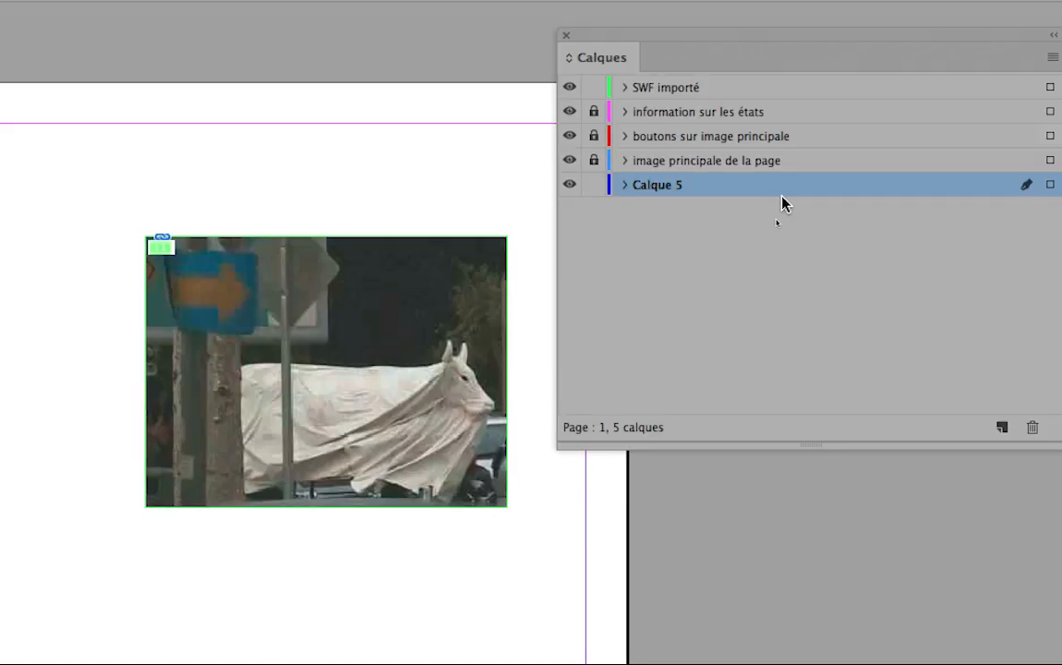
Rename the new bottom layer "empecher passer page suivante"
{"action": "double_click", "coordinate": [665, 192]}
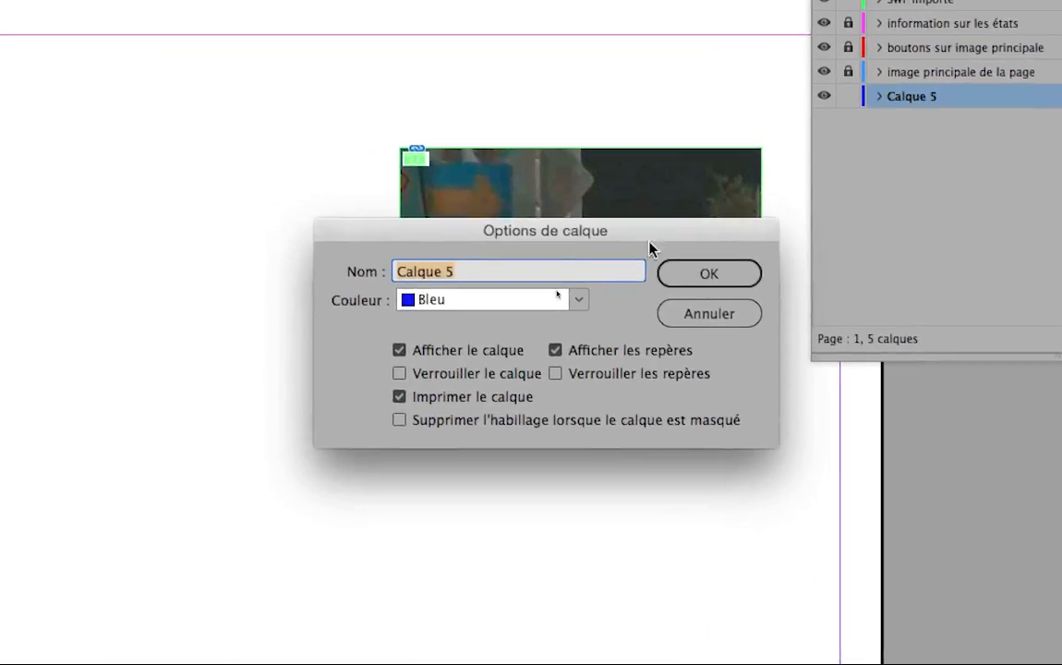
{"action": "type", "text": "el"}
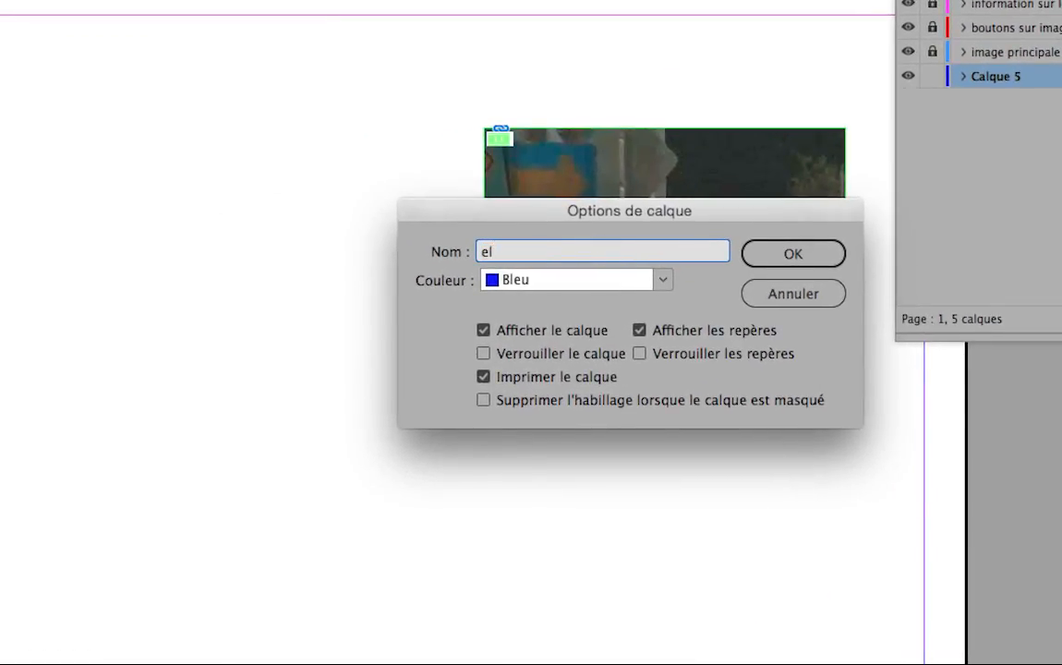
{"action": "key", "text": "BackSpace"}
{"action": "type", "text": "mpecher passer page suivcante"}
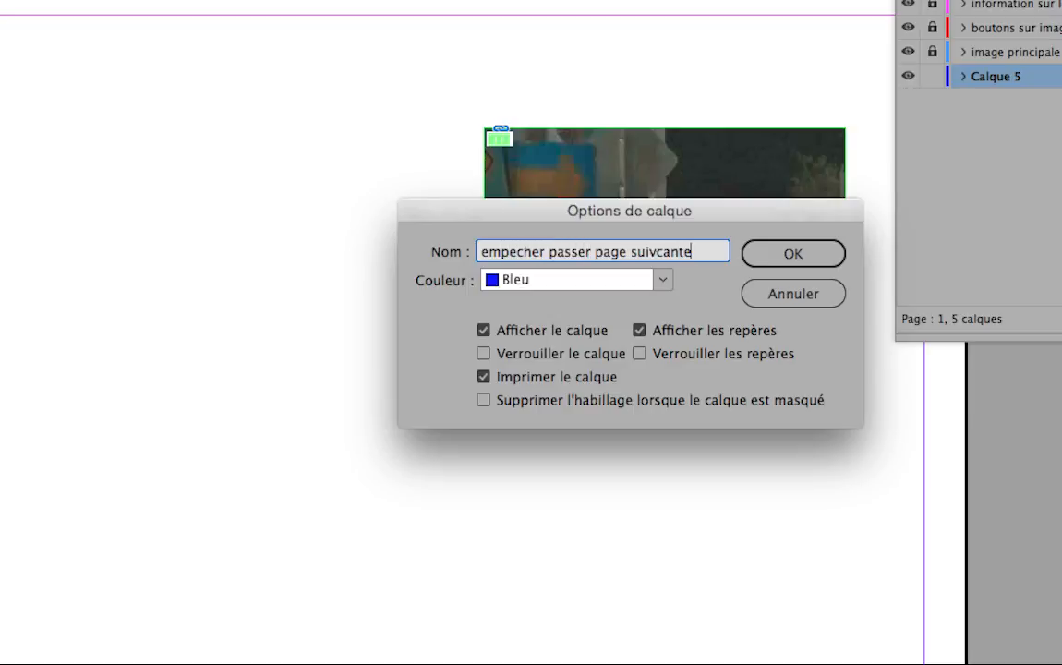
{"action": "left_click", "coordinate": [671, 252]}
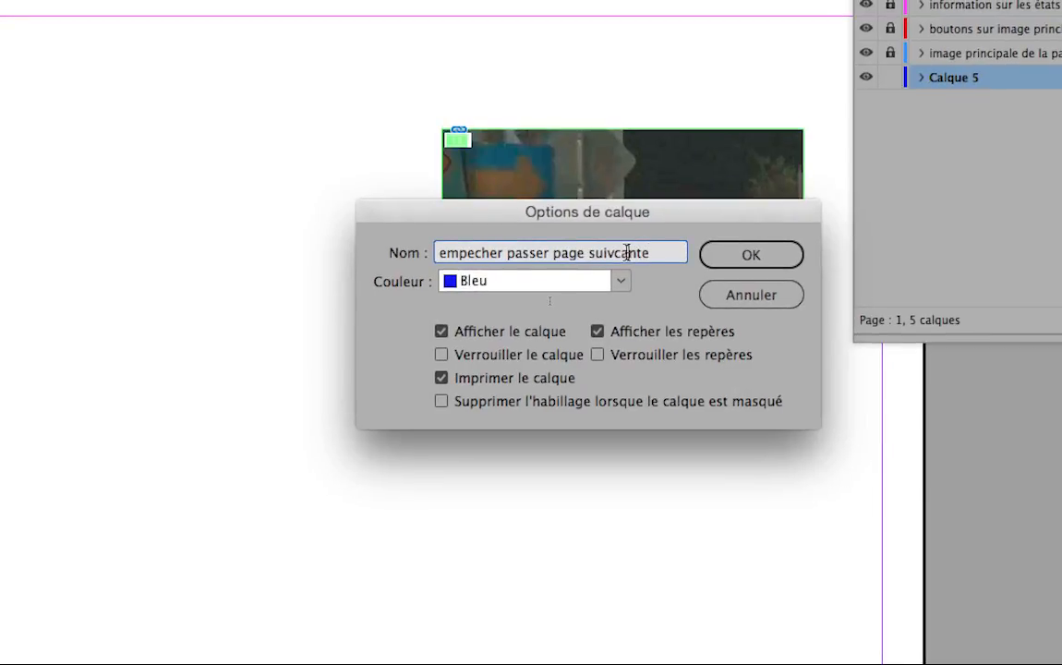
{"action": "key", "text": "BackSpace"}
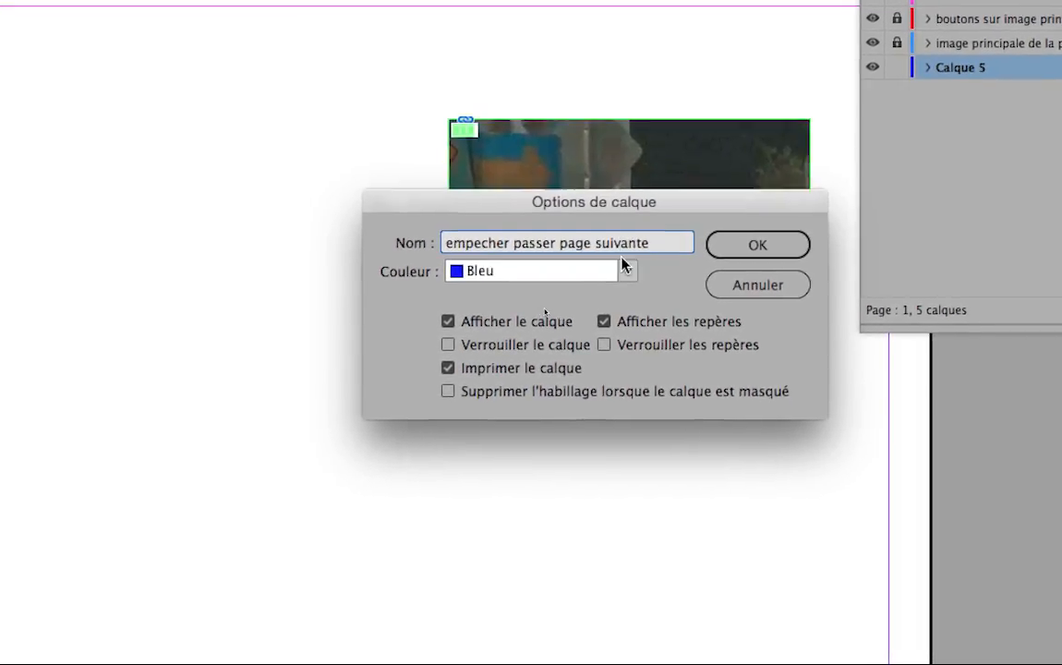
{"action": "left_click", "coordinate": [723, 257]}
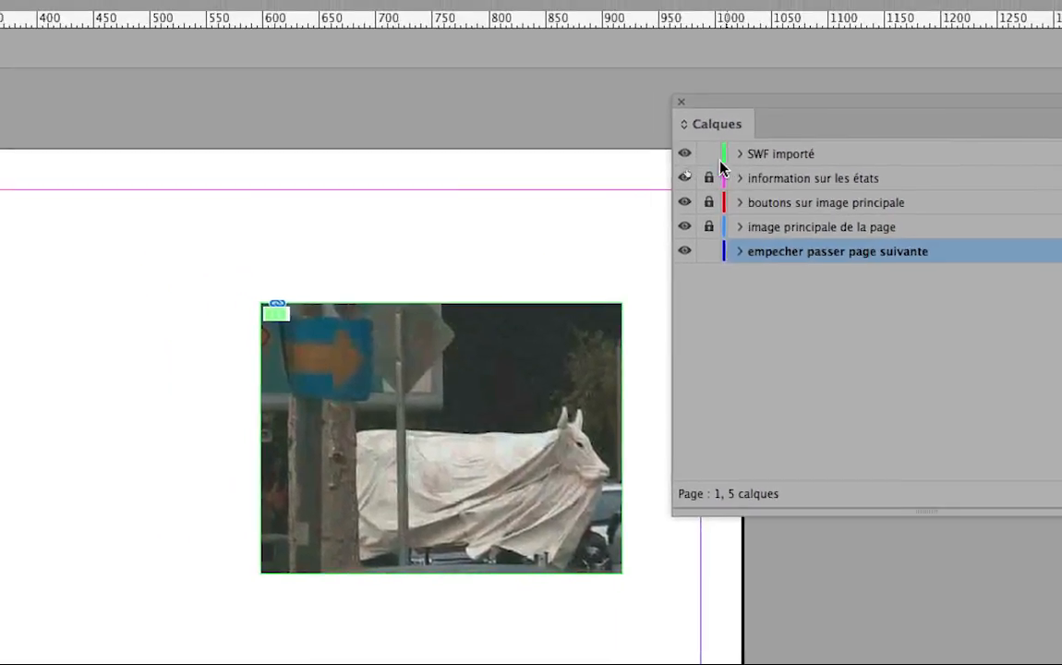
Lock the "SWF importé" layer and clear the layer list and tools away from the page
{"action": "left_click", "coordinate": [709, 155]}
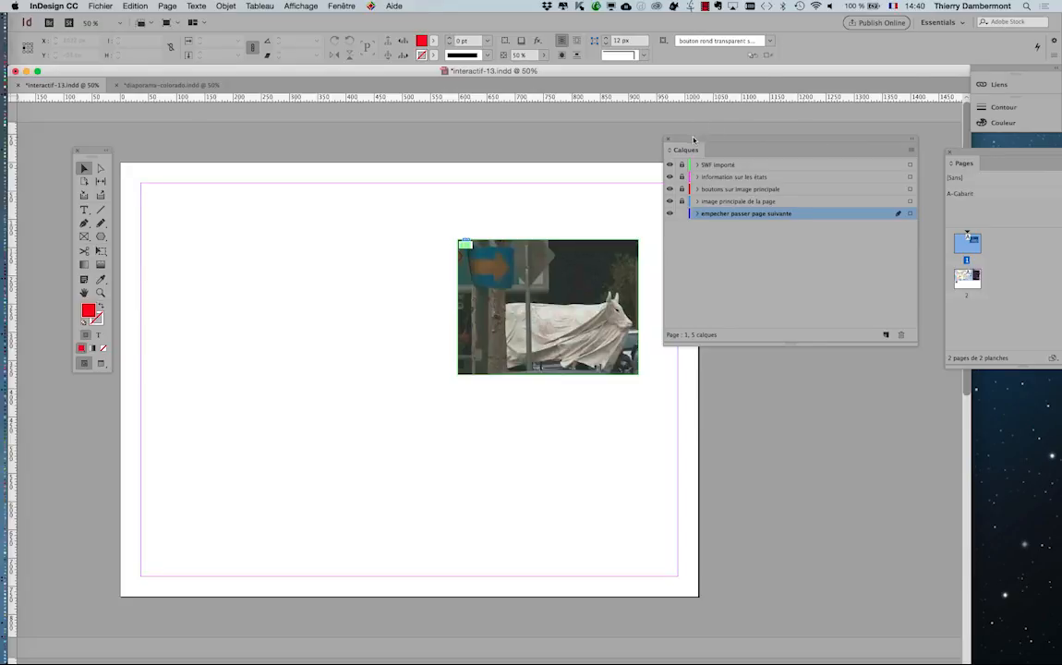
{"action": "left_click_drag", "start_coordinate": [693, 140], "coordinate": [785, 139]}
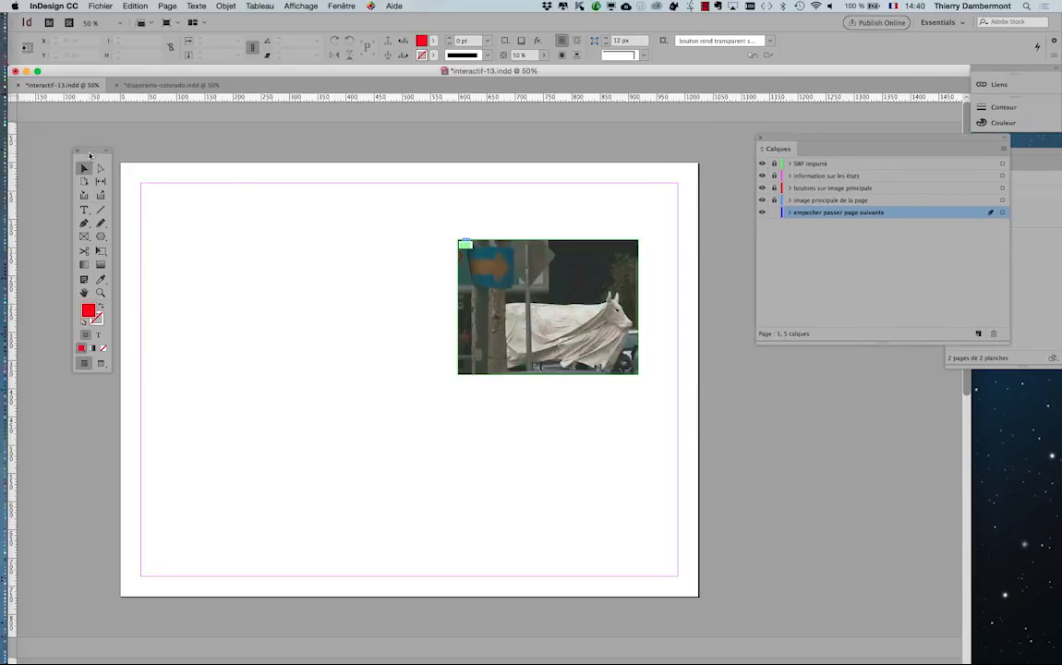
{"action": "left_click_drag", "start_coordinate": [89, 155], "coordinate": [65, 141]}
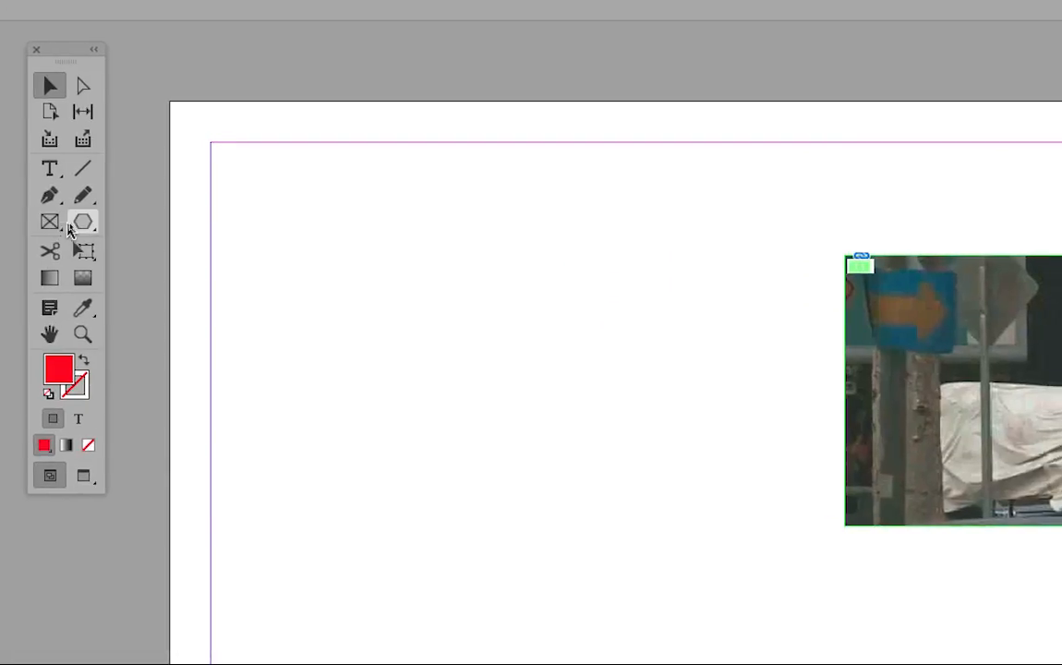
Draw a 1024 × 768 px rectangle covering the whole page on the "empecher passer page suivante" layer
{"action": "left_click", "coordinate": [94, 221]}
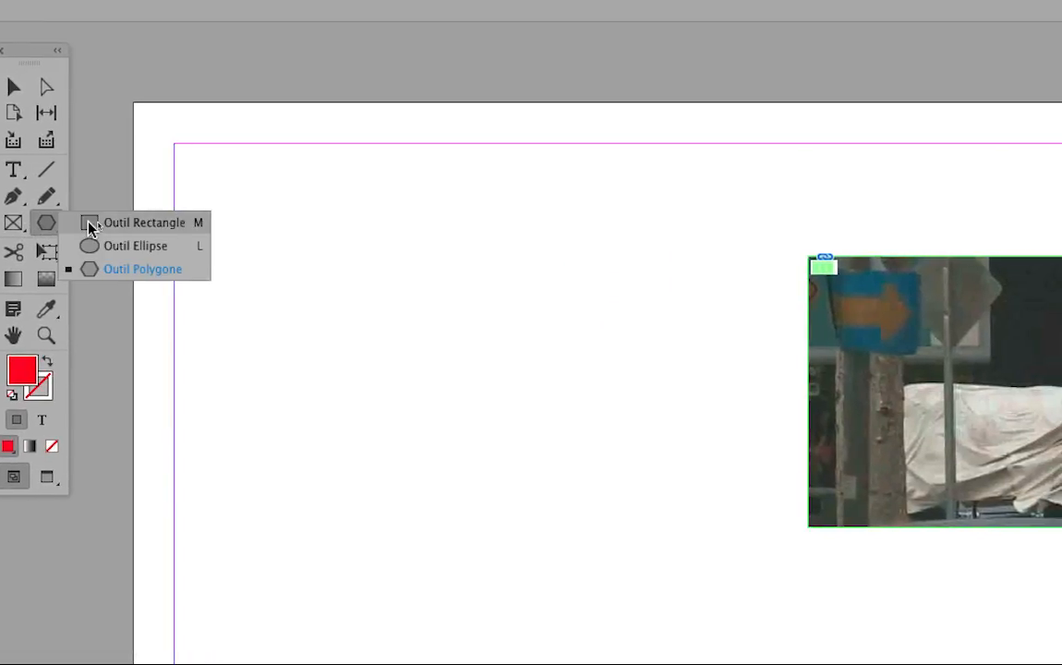
{"action": "left_click", "coordinate": [89, 224]}
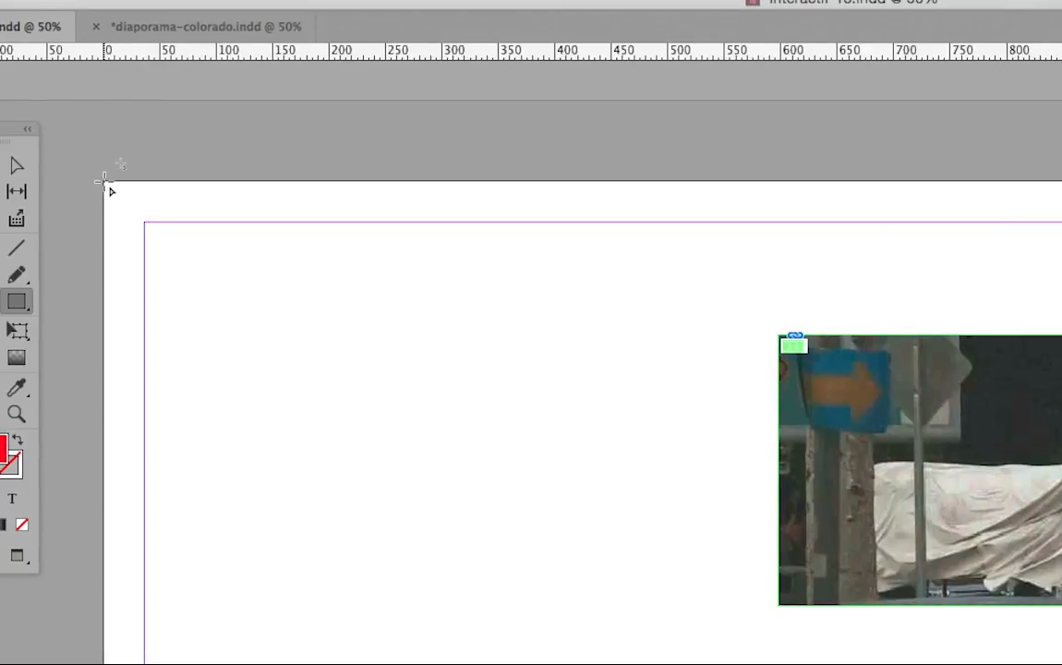
{"action": "left_click_drag", "start_coordinate": [104, 182], "coordinate": [499, 530]}
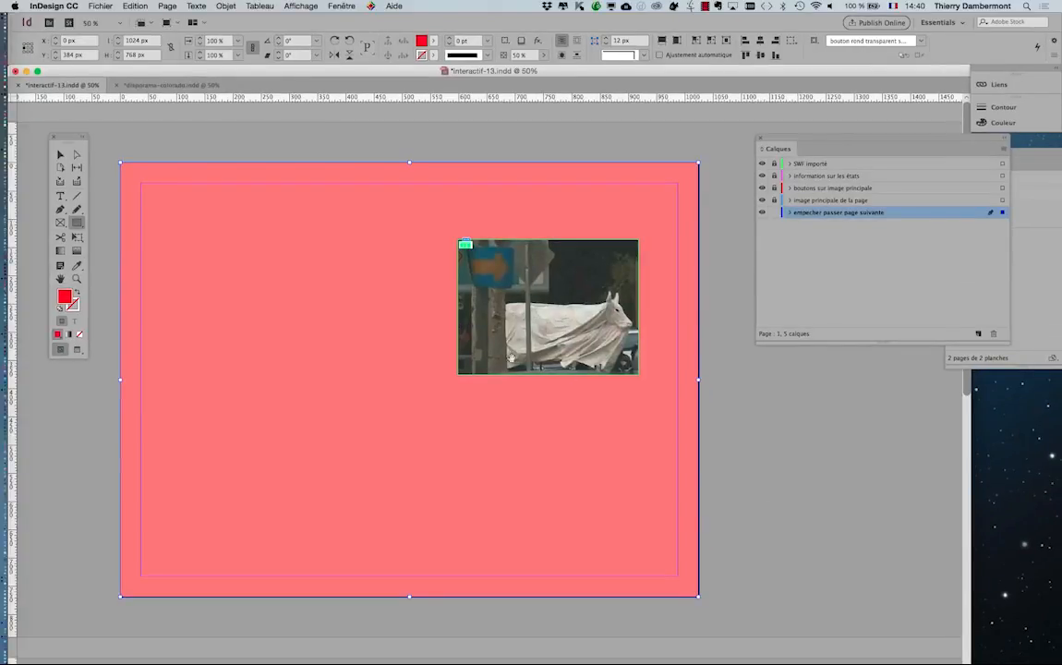
{"action": "left_click_drag", "start_coordinate": [512, 358], "coordinate": [498, 336]}
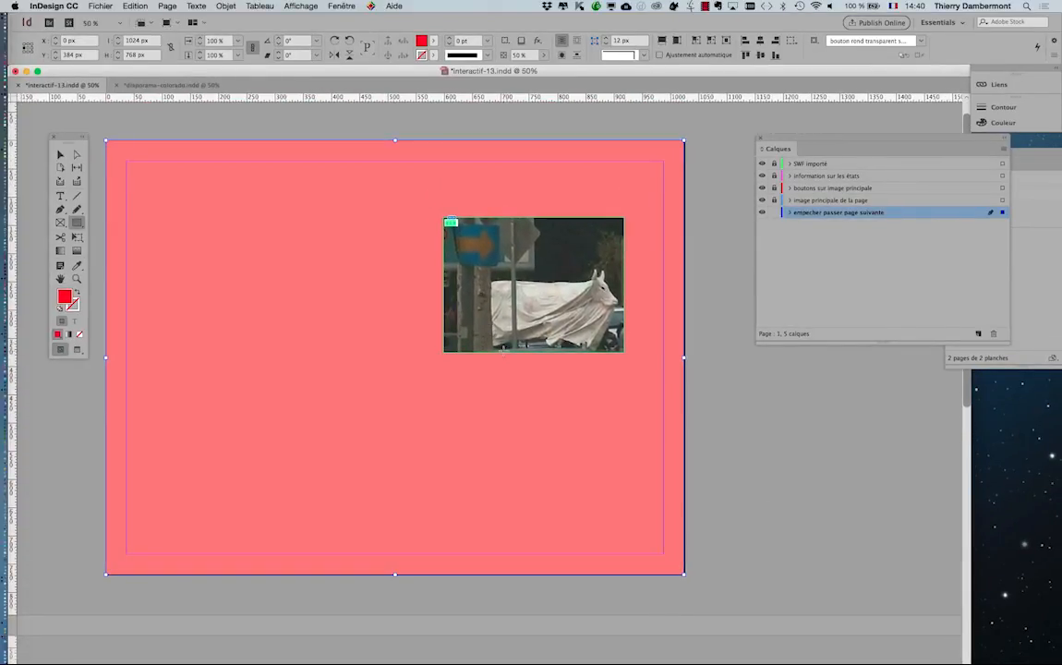
Display the object styles and apply the [Sans] style to the page-sized rectangle
{"action": "left_click", "coordinate": [341, 7]}
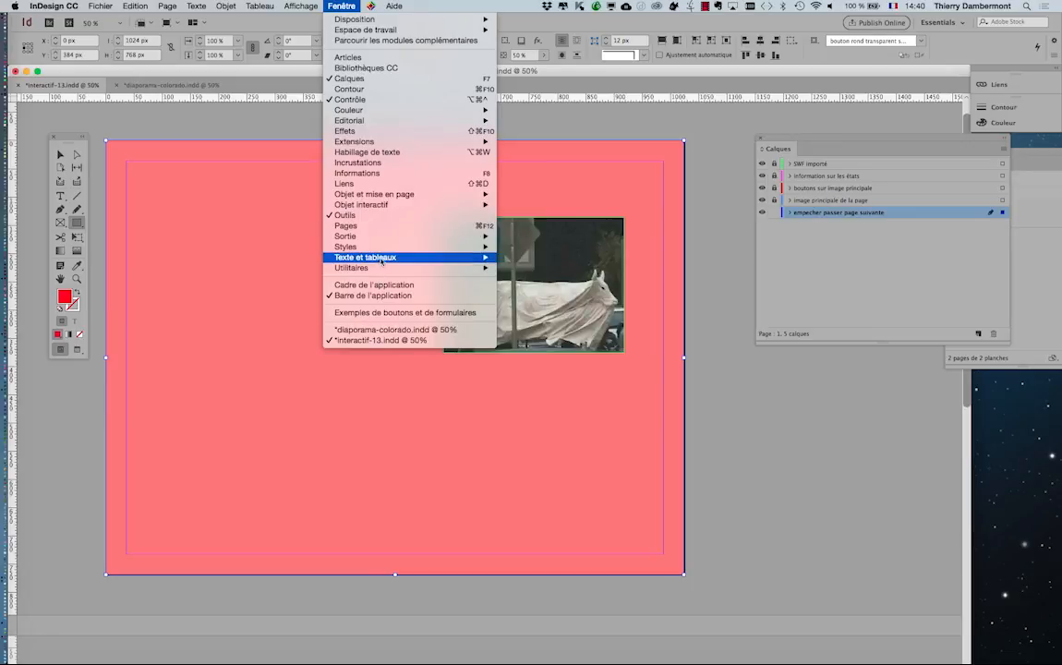
{"action": "mouse_move", "coordinate": [380, 249]}
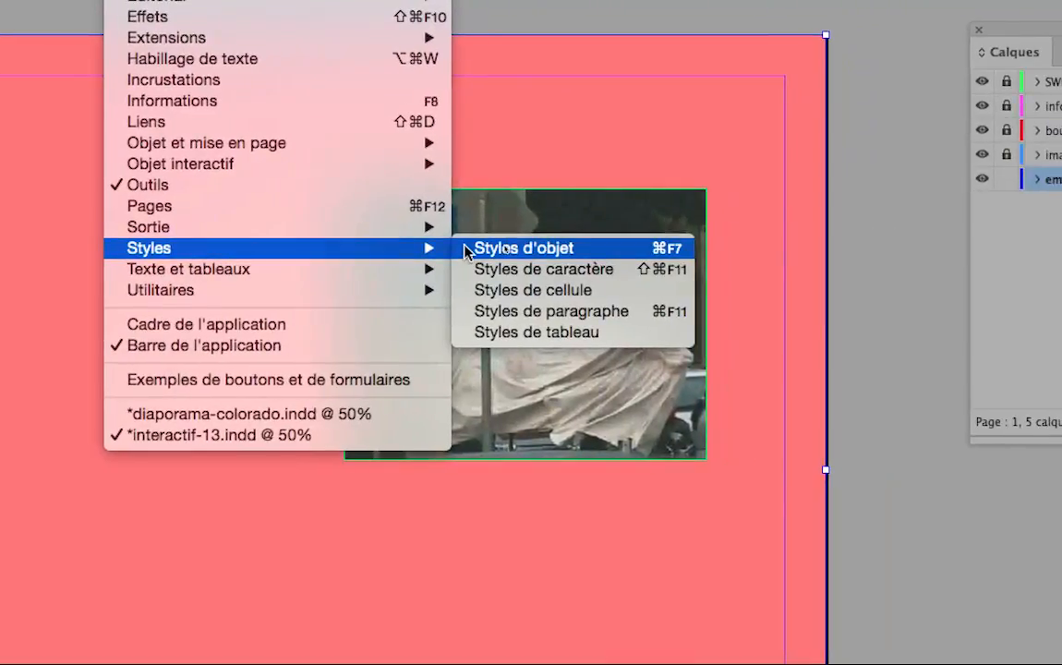
{"action": "left_click", "coordinate": [513, 248]}
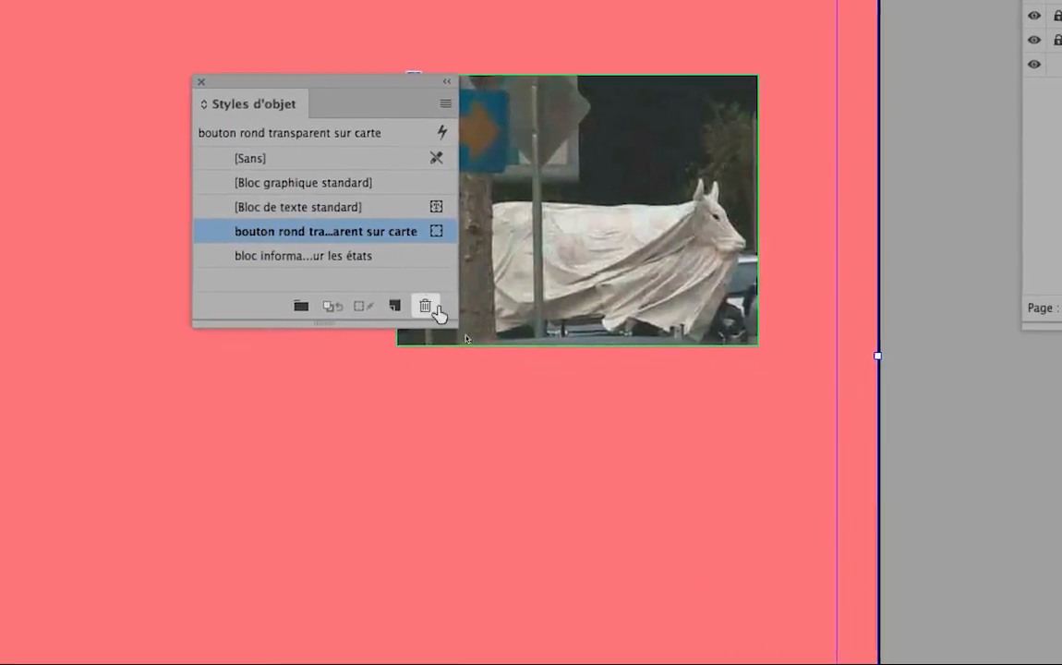
{"action": "left_click_drag", "start_coordinate": [443, 314], "coordinate": [584, 417]}
{"action": "left_click", "coordinate": [430, 155]}
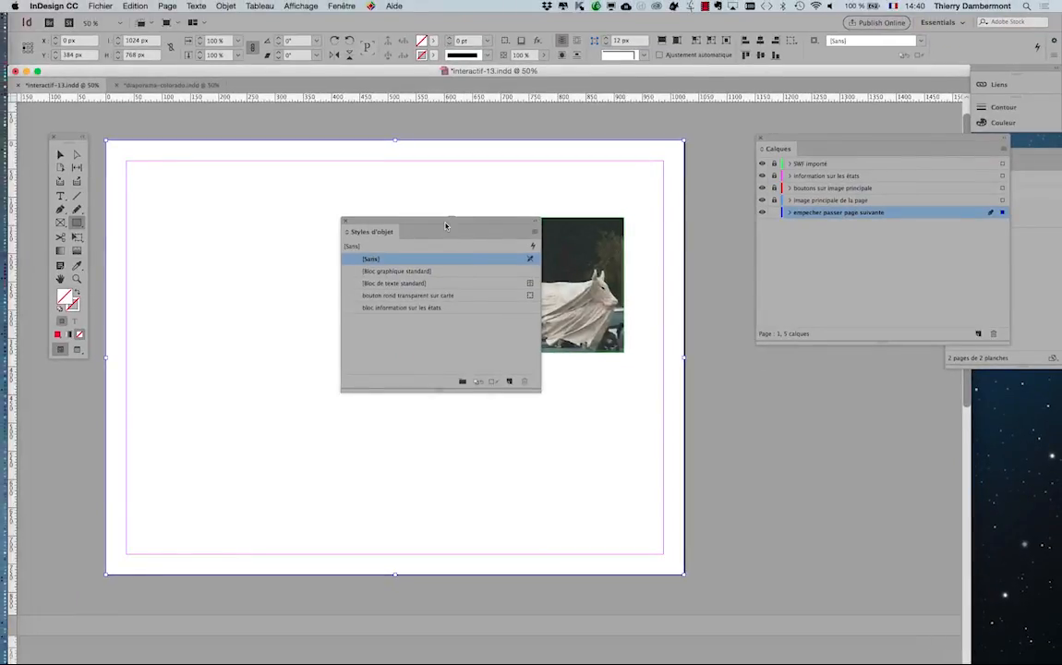
Make [Bloc graphique standard] the default object style for graphic frames in place of "bouton rond transparent sur carte"
{"action": "left_click_drag", "start_coordinate": [446, 226], "coordinate": [720, 380]}
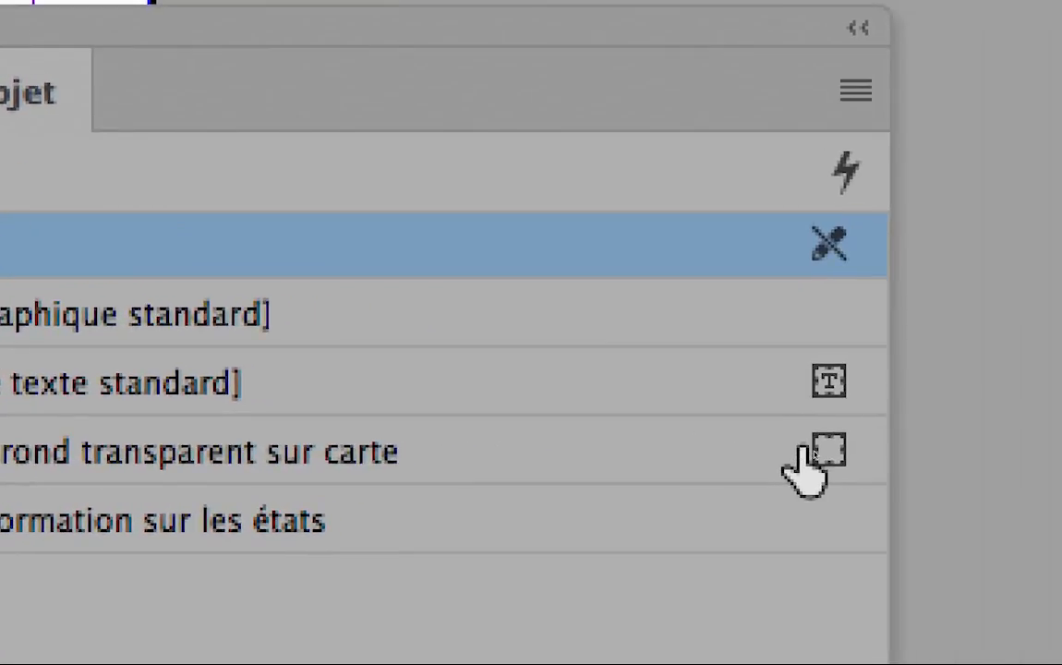
{"action": "left_click_drag", "start_coordinate": [830, 450], "coordinate": [819, 329]}
{"action": "left_click_drag", "start_coordinate": [803, 436], "coordinate": [802, 437]}
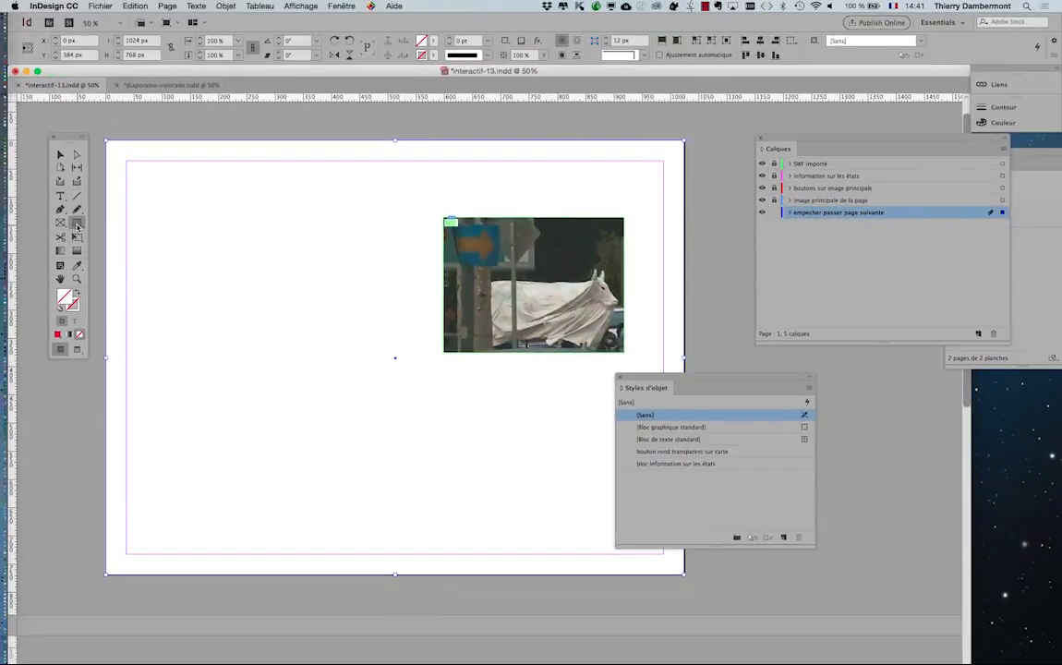
{"action": "left_click_drag", "start_coordinate": [645, 380], "coordinate": [777, 412]}
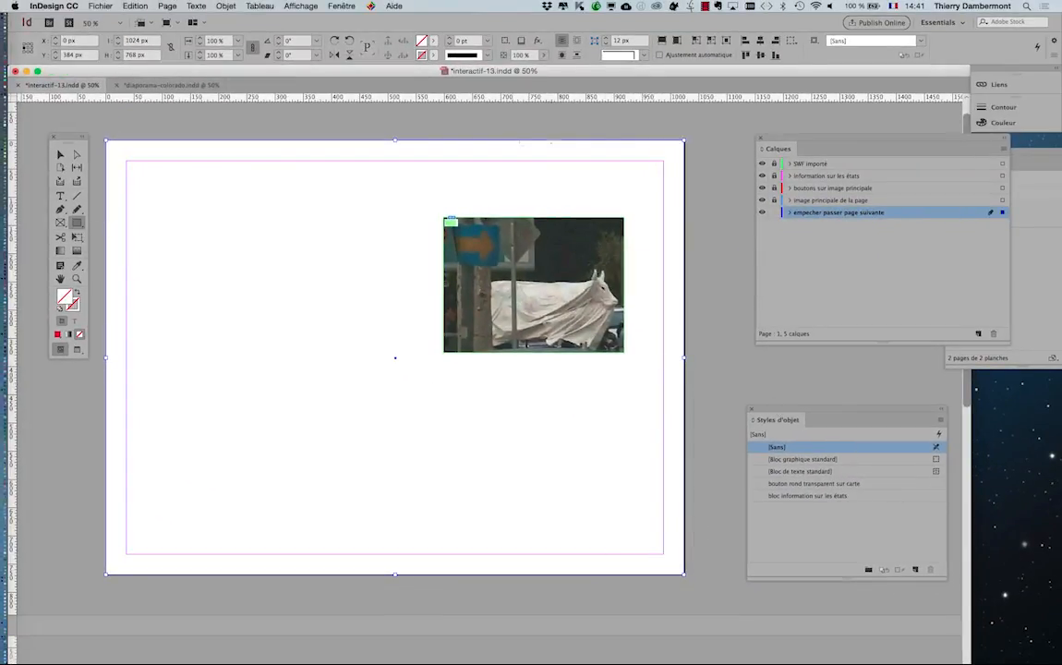
Display the button and form settings and convert the page-sized rectangle to a Bouton
{"action": "left_click", "coordinate": [340, 5]}
{"action": "mouse_move", "coordinate": [423, 208]}
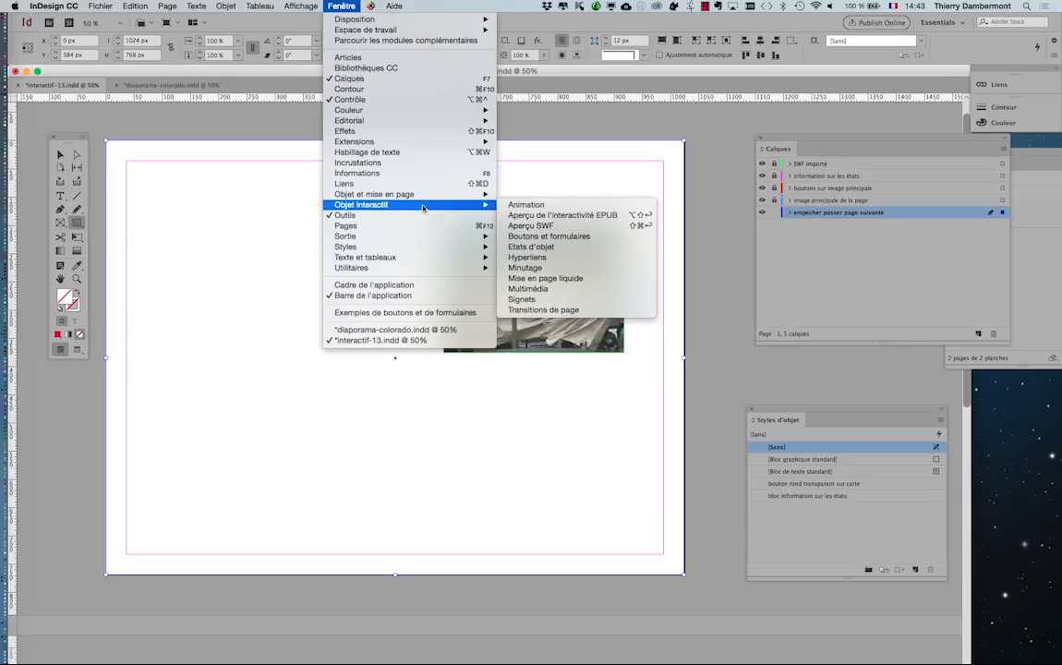
{"action": "left_click", "coordinate": [601, 238]}
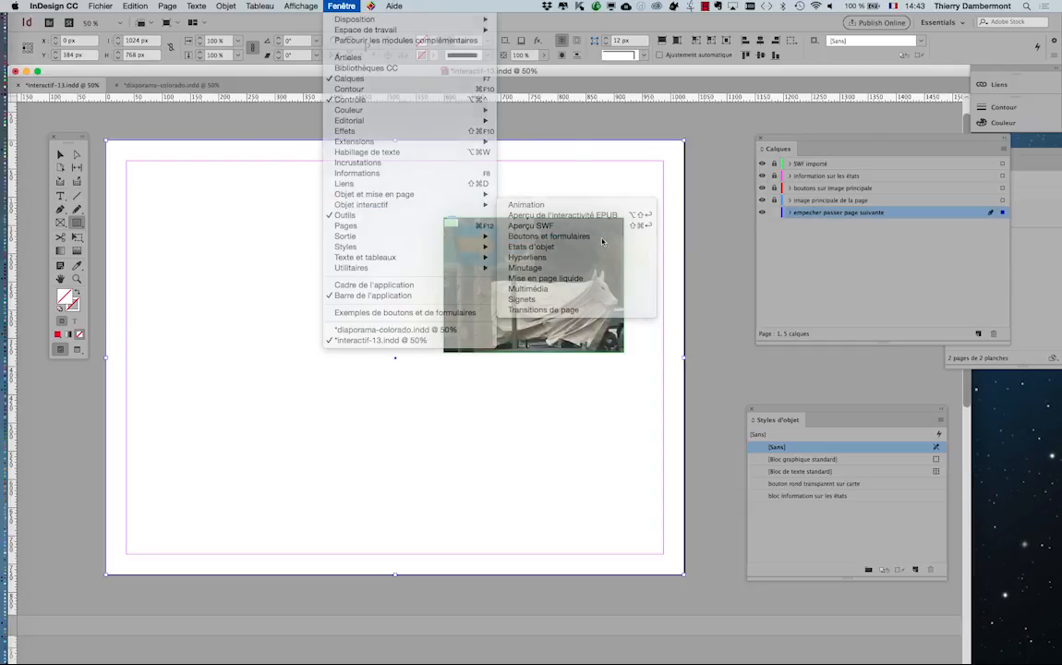
{"action": "left_click_drag", "start_coordinate": [89, 133], "coordinate": [680, 112]}
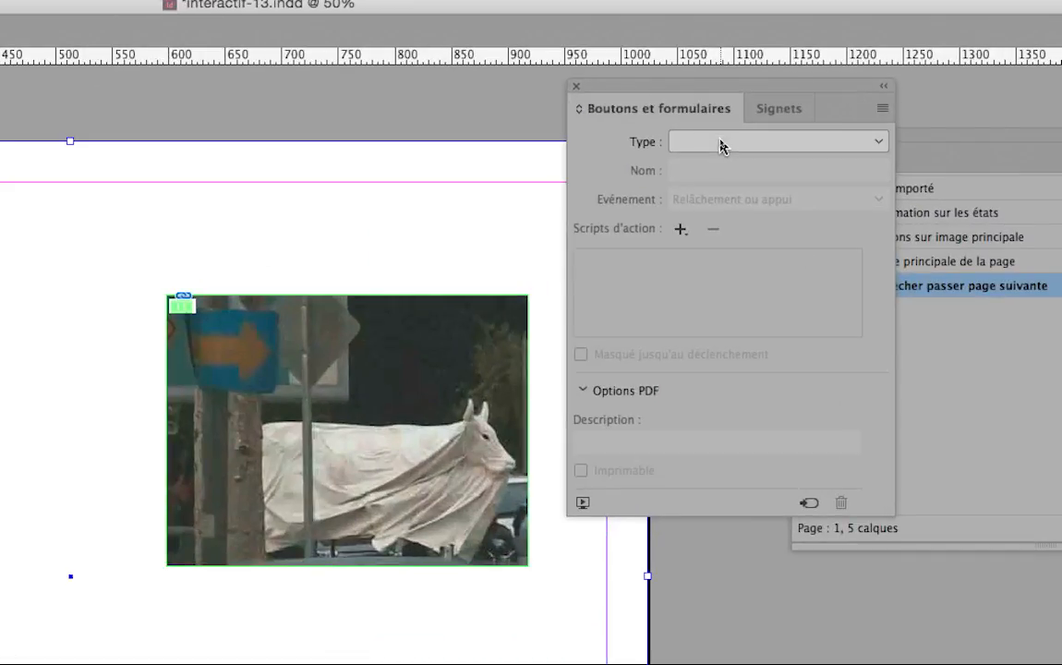
{"action": "left_click", "coordinate": [720, 142]}
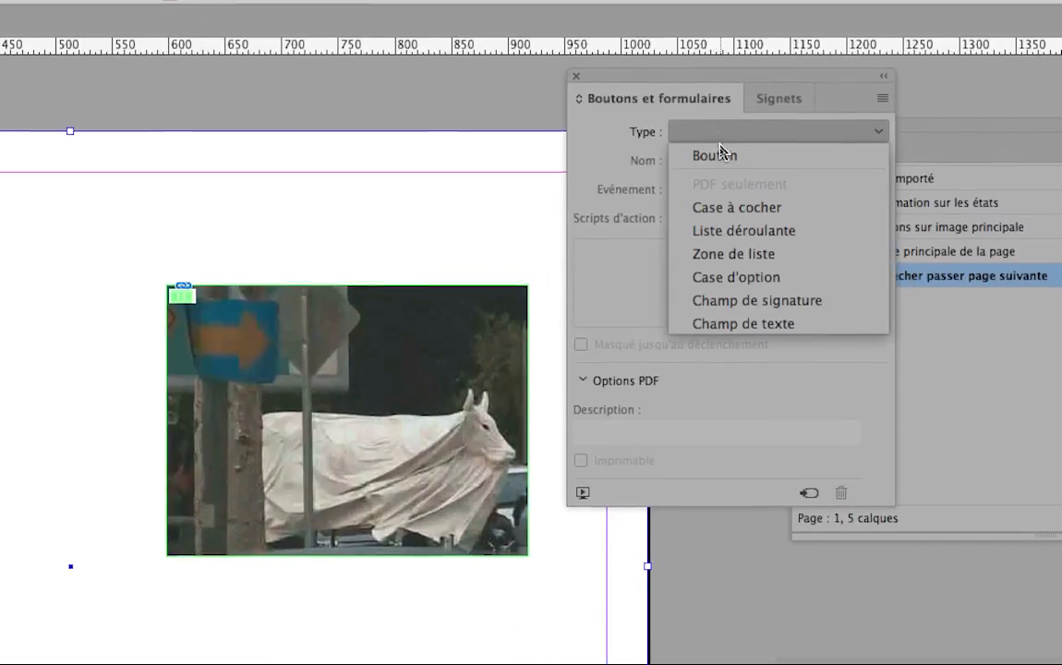
{"action": "left_click", "coordinate": [718, 153]}
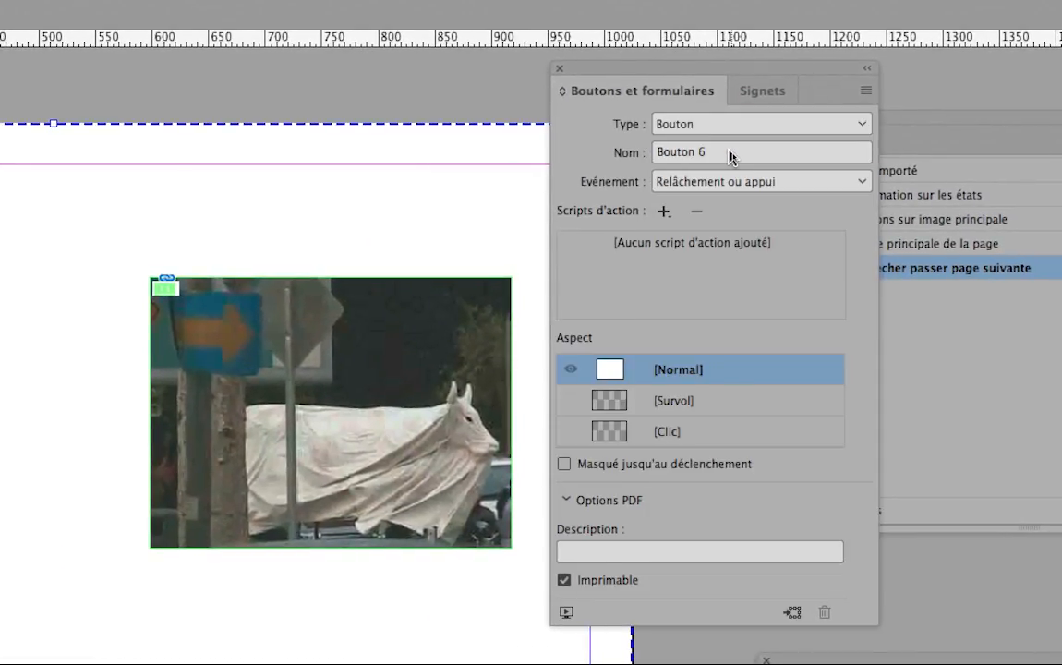
Name the page-sized button rectangle-sur-tout-1
{"action": "triple_click", "coordinate": [727, 152]}
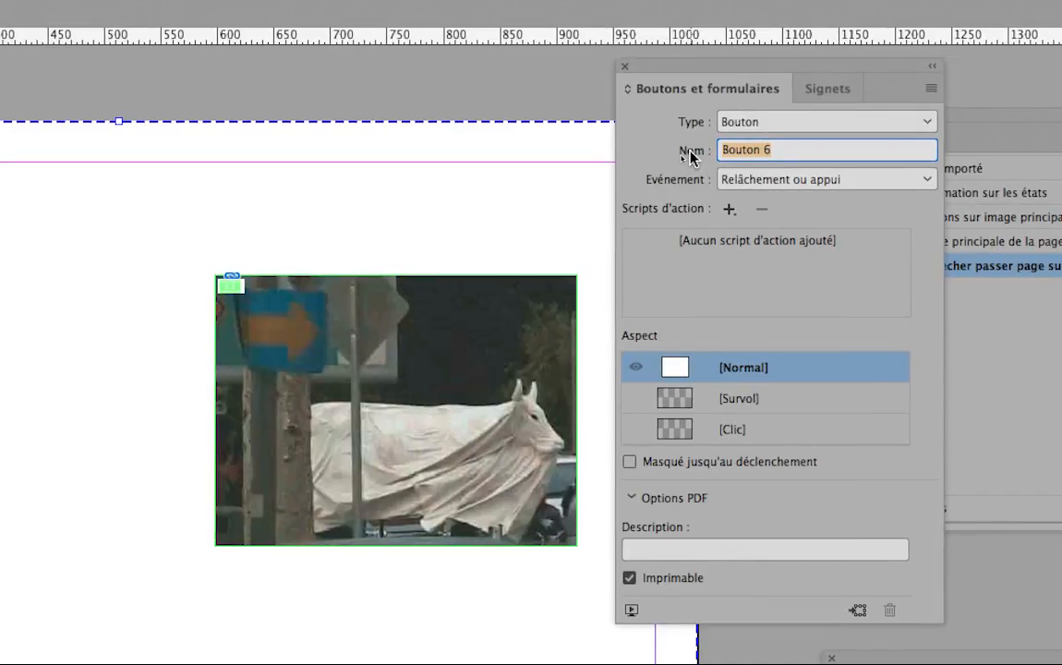
{"action": "type", "text": "rectangle-sur-tout-1"}
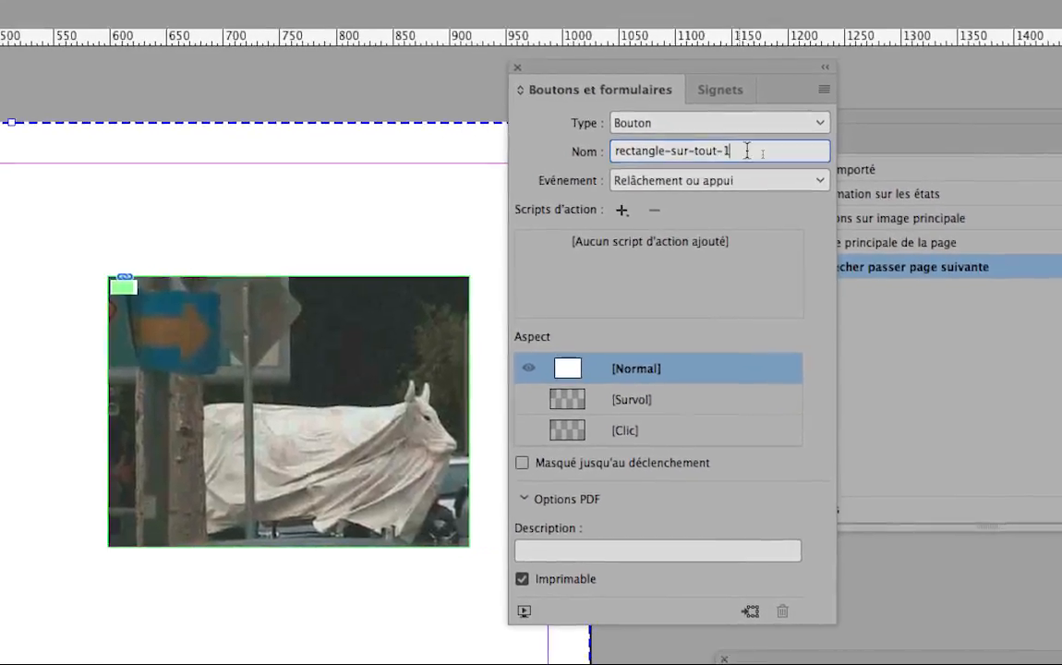
{"action": "left_click_drag", "start_coordinate": [855, 151], "coordinate": [715, 170]}
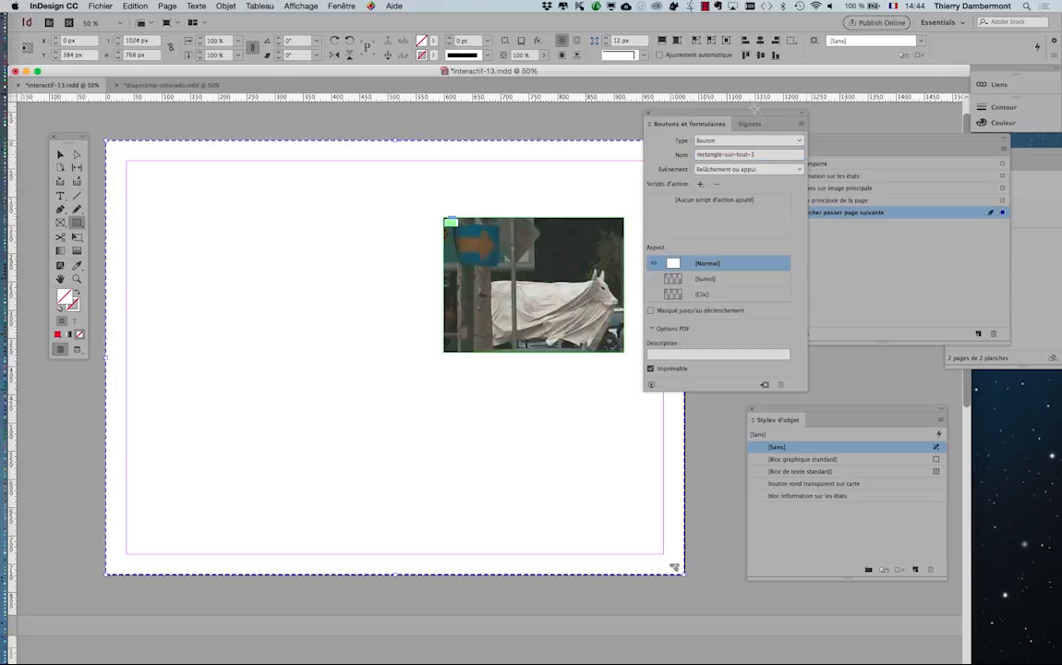
Expand the "empecher passer page suivante" layer and duplicate the rectangle-sur-tout-1 button within it
{"action": "left_click_drag", "start_coordinate": [748, 112], "coordinate": [327, 387]}
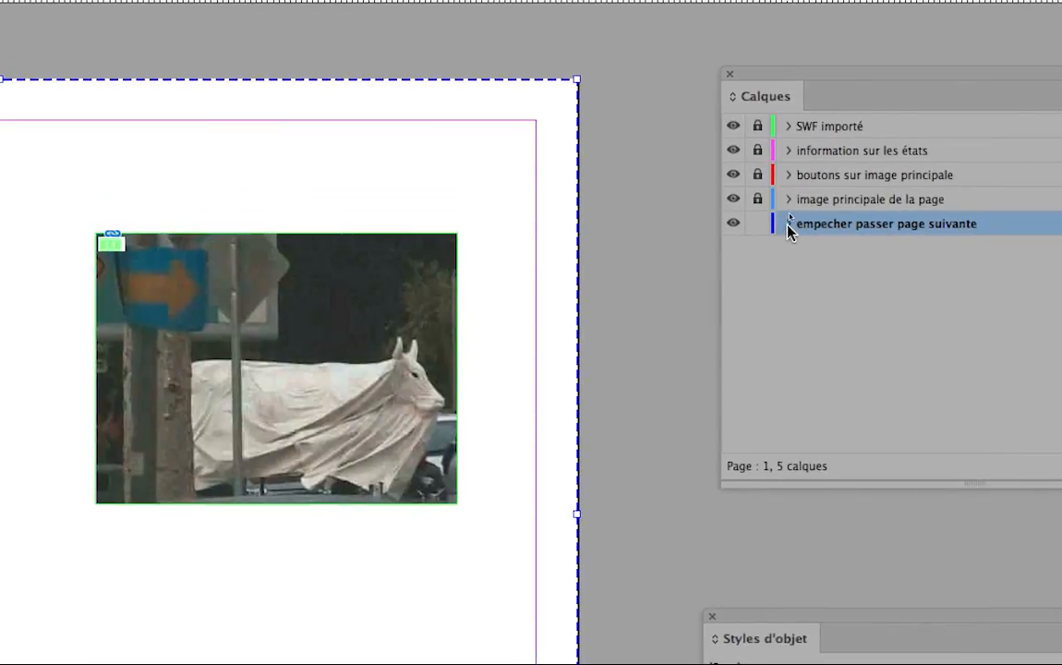
{"action": "left_click", "coordinate": [789, 212]}
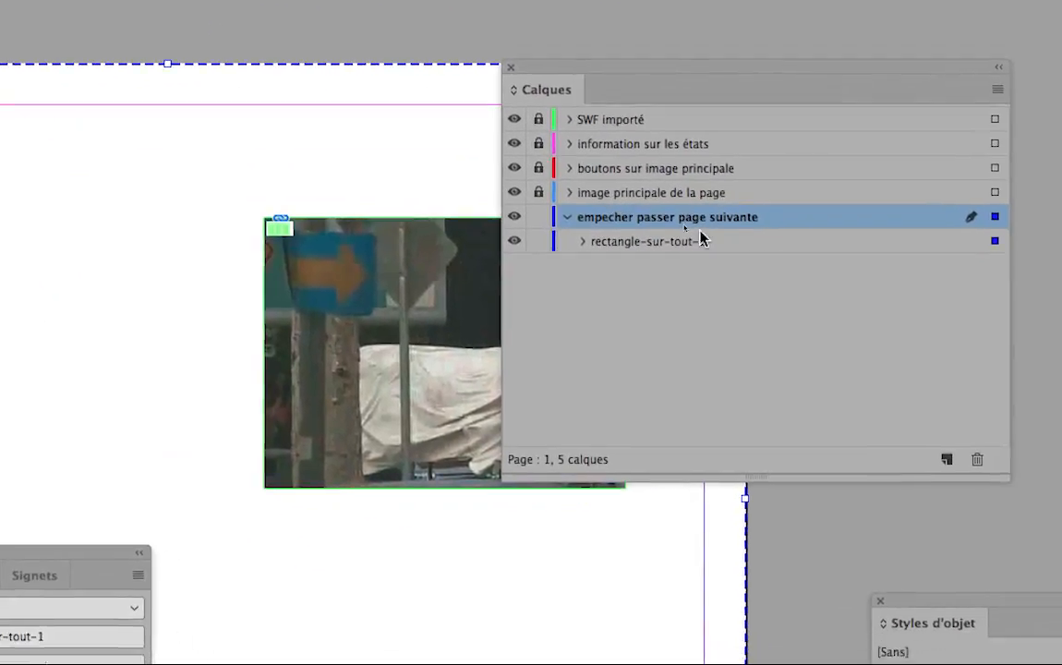
{"action": "left_click", "coordinate": [978, 332]}
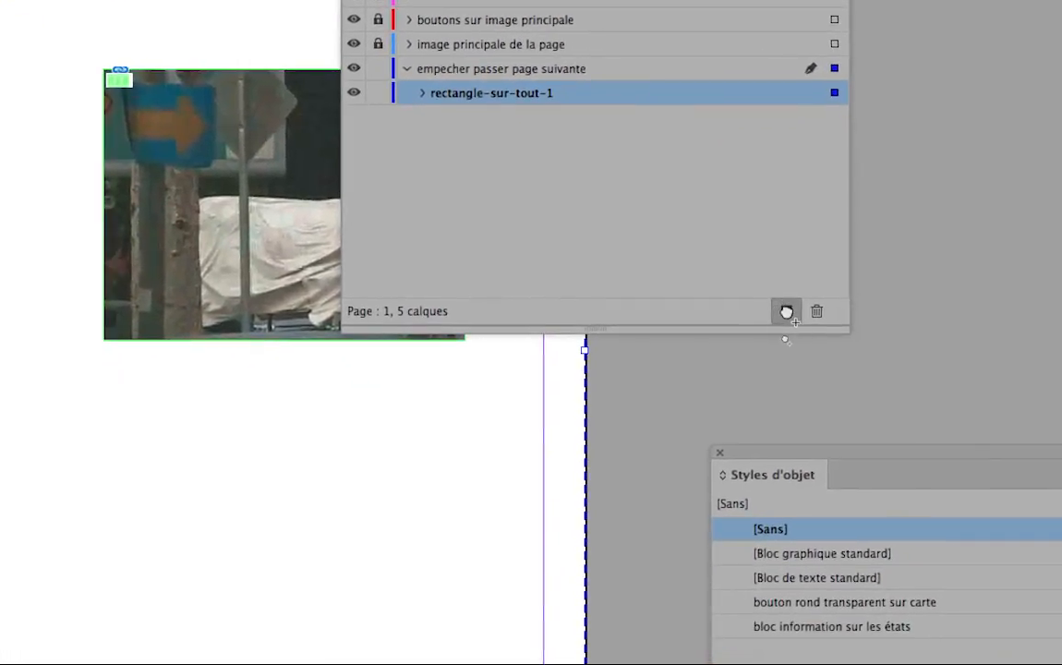
{"action": "left_click", "coordinate": [786, 312]}
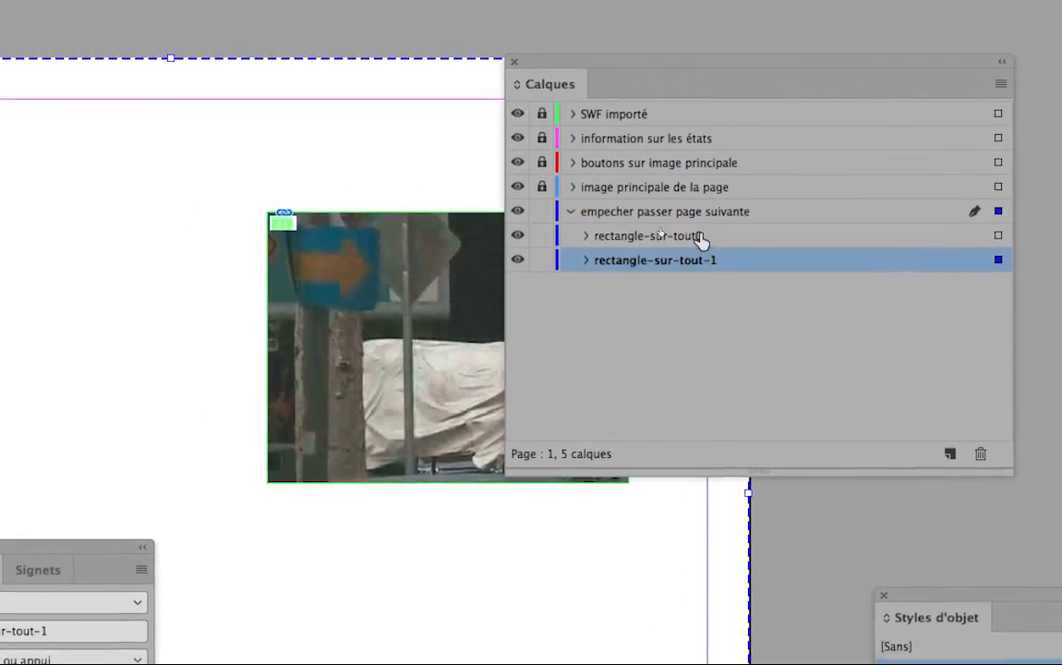
{"action": "left_click", "coordinate": [700, 237]}
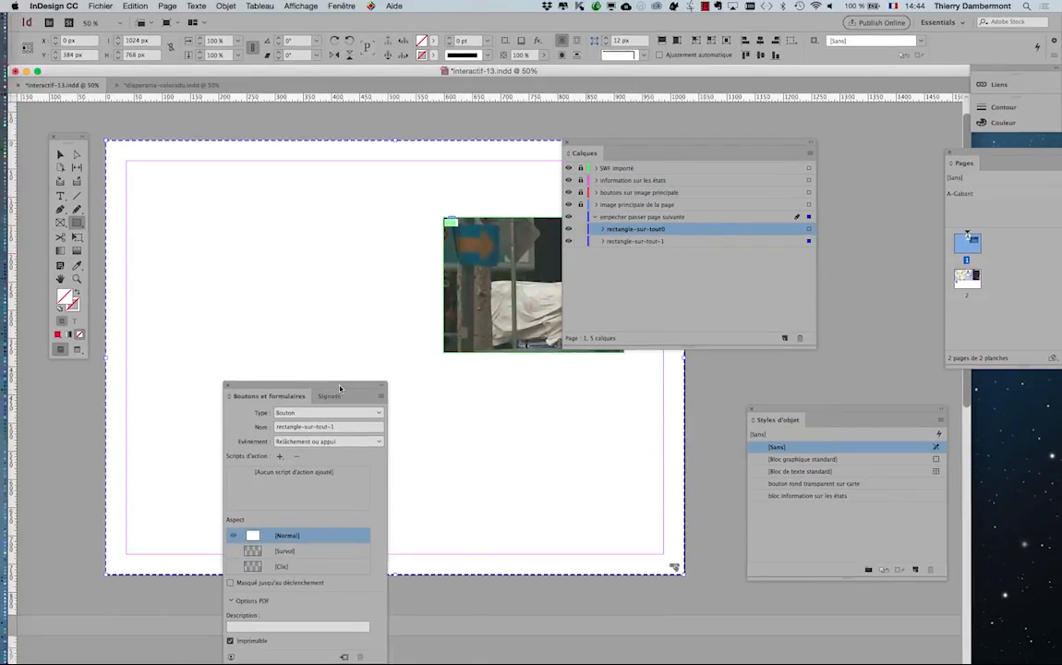
Select the duplicated button, rename it rectangle-sur-tout-2 and deselect it
{"action": "left_click_drag", "start_coordinate": [333, 392], "coordinate": [656, 357]}
{"action": "left_click", "coordinate": [717, 294]}
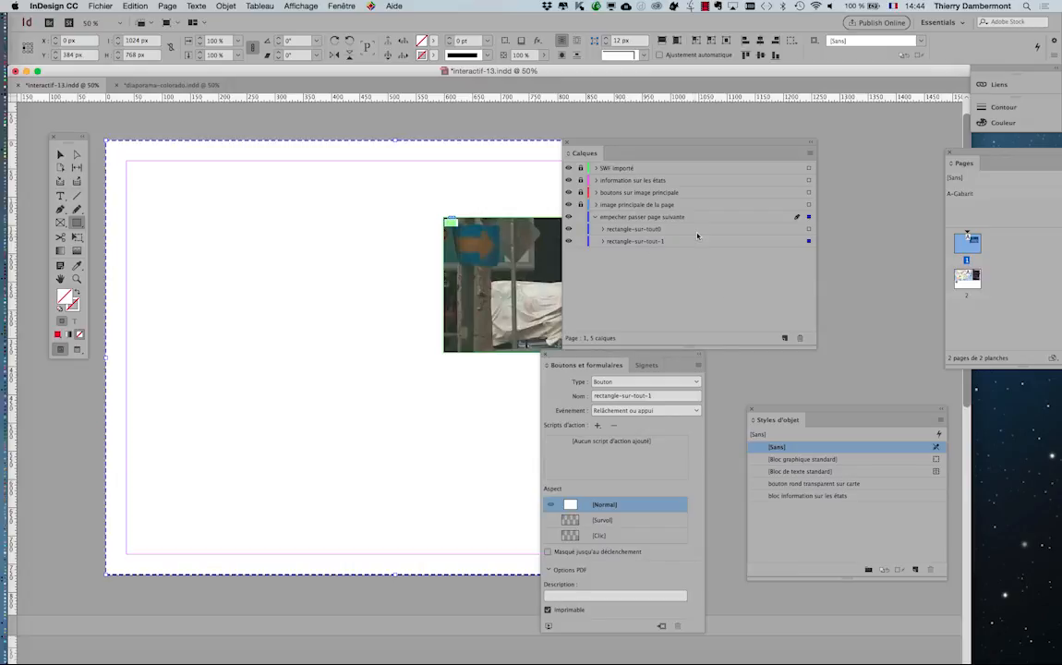
{"action": "left_click", "coordinate": [803, 233]}
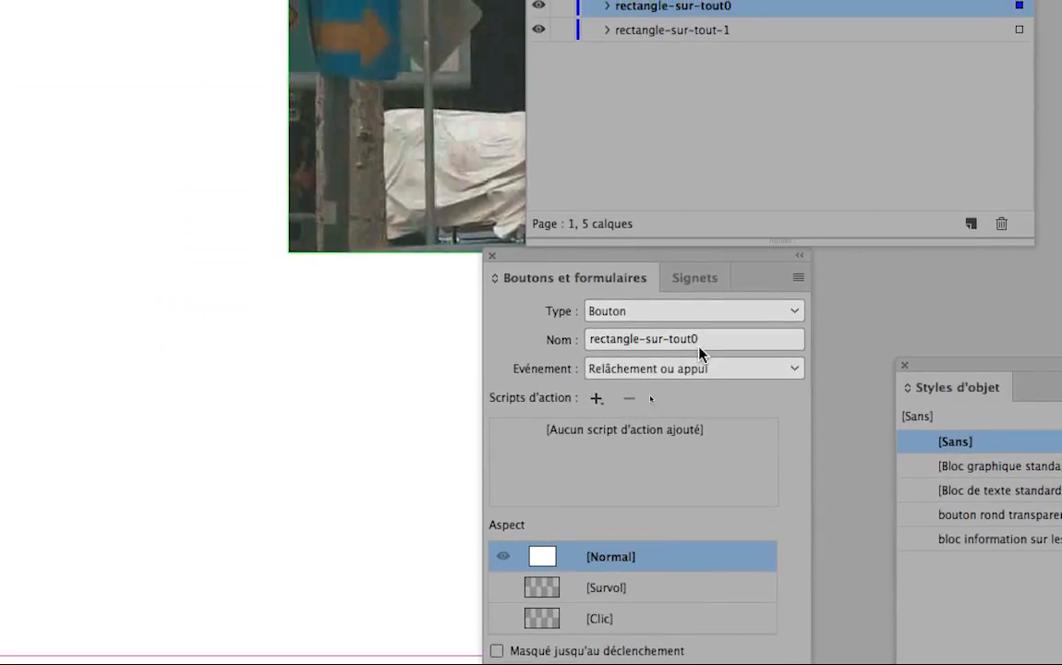
{"action": "left_click", "coordinate": [698, 342]}
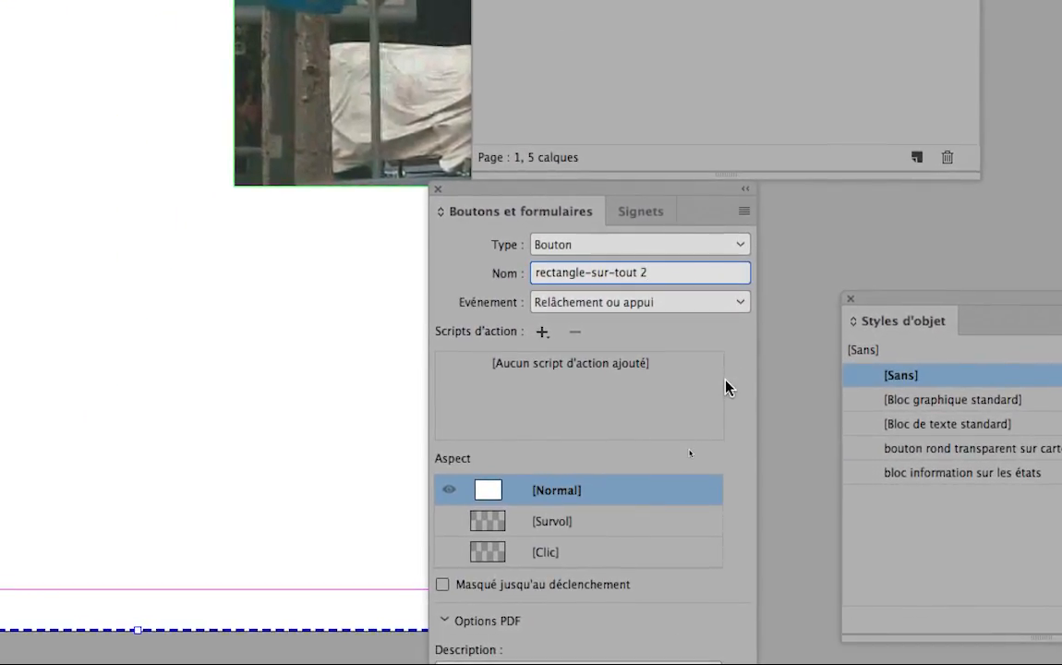
{"action": "key", "text": "Tab"}
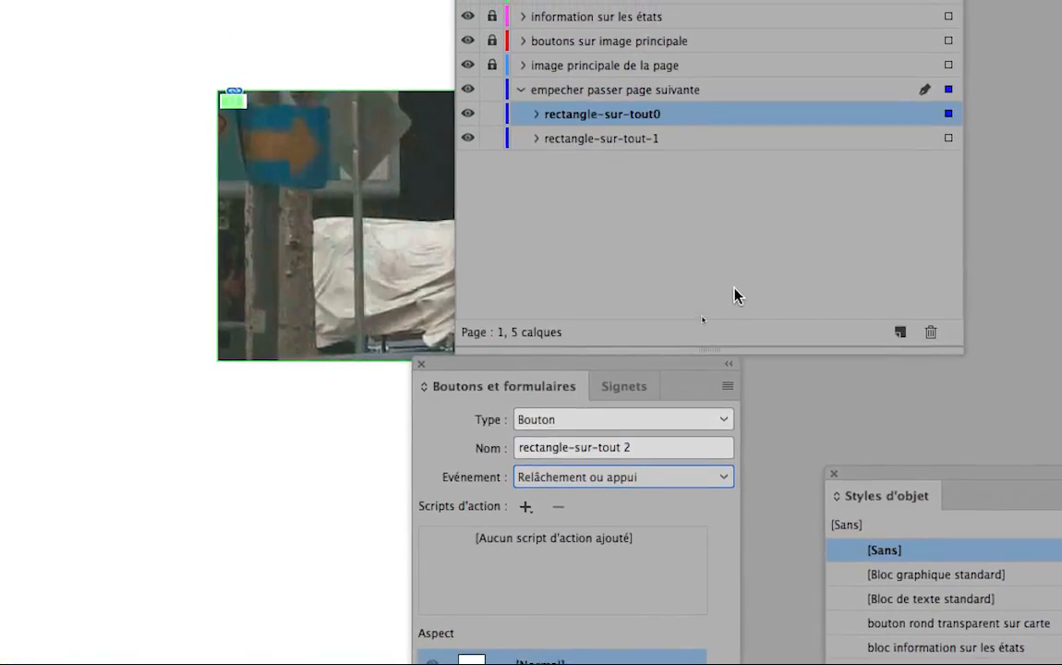
{"action": "left_click", "coordinate": [734, 288]}
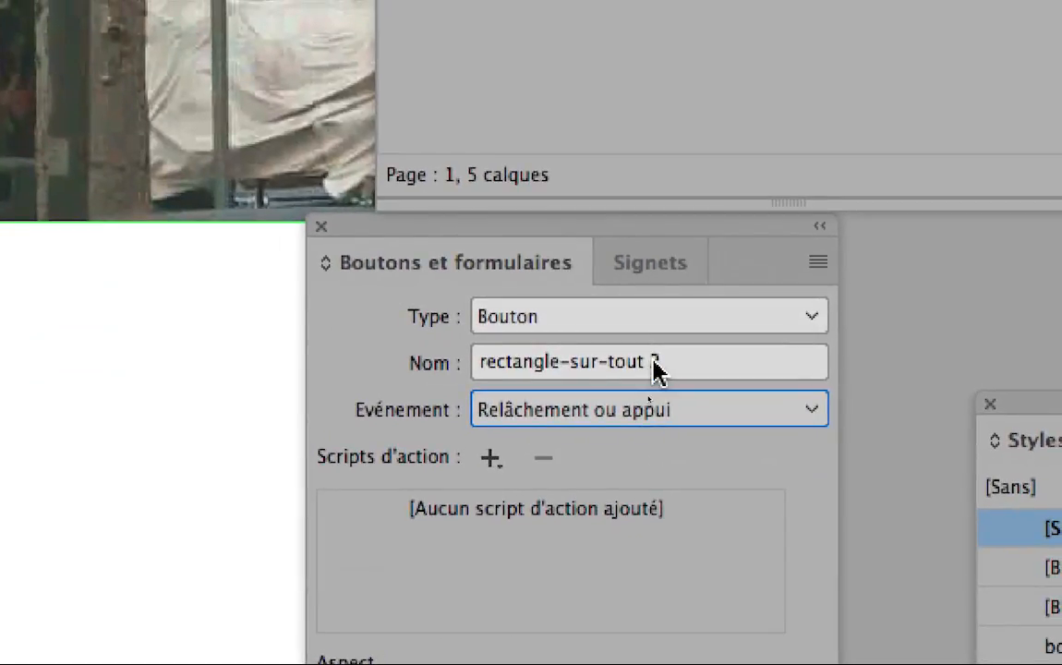
{"action": "left_click", "coordinate": [653, 364]}
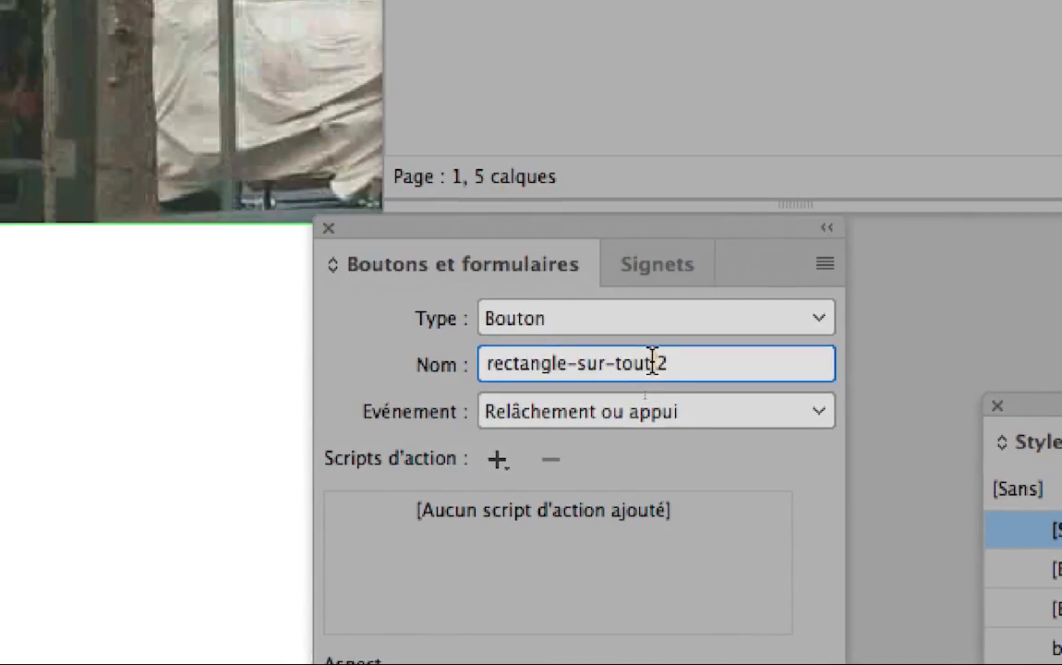
{"action": "type", "text": "-"}
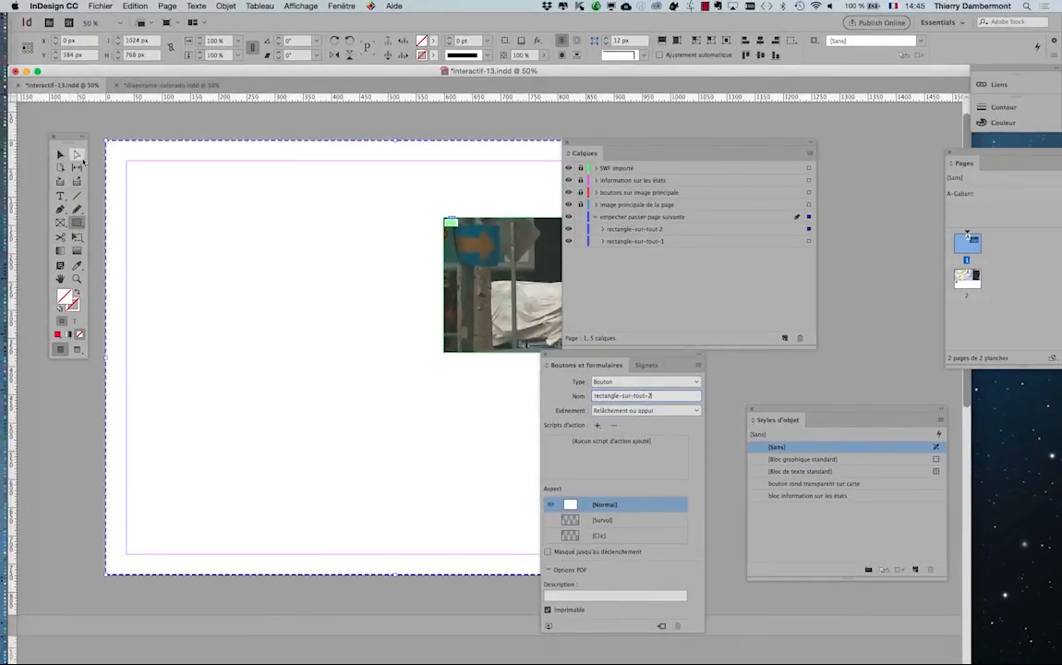
{"action": "left_click", "coordinate": [155, 134]}
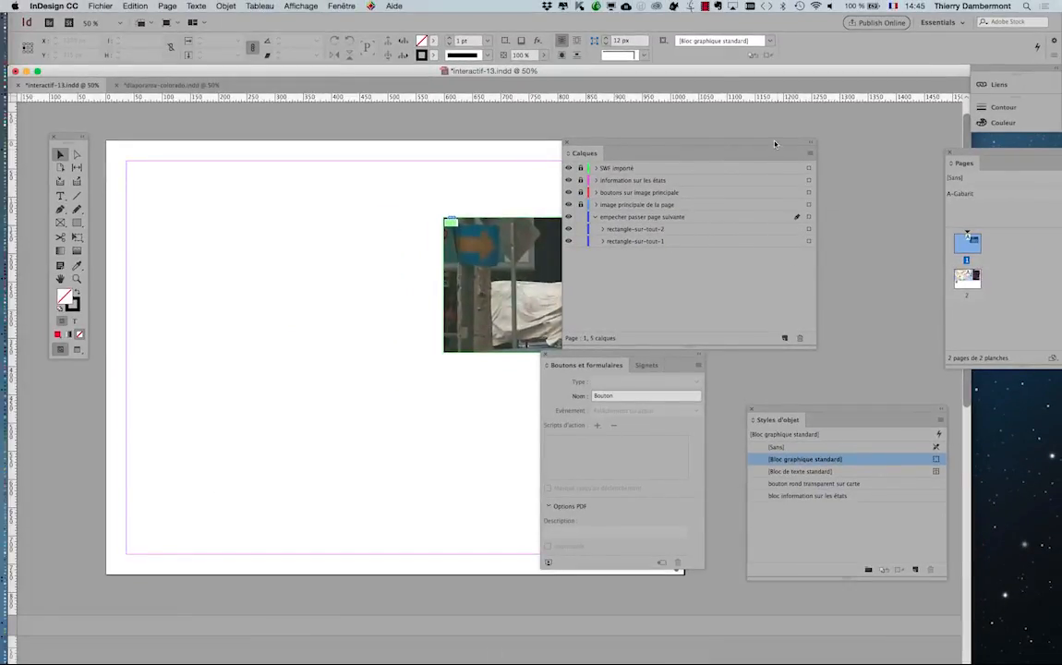
Select the rectangle-sur-tout-2 button through its layer entry and set it to Masqué jusqu'au déclenchement
{"action": "left_click_drag", "start_coordinate": [775, 143], "coordinate": [329, 124]}
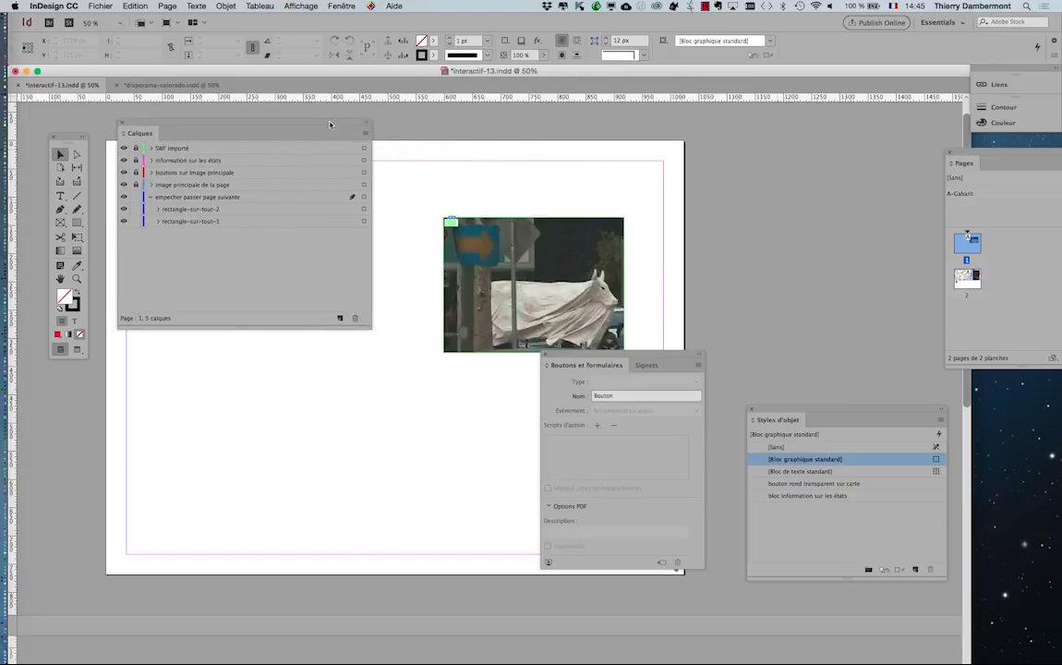
{"action": "left_click", "coordinate": [364, 211]}
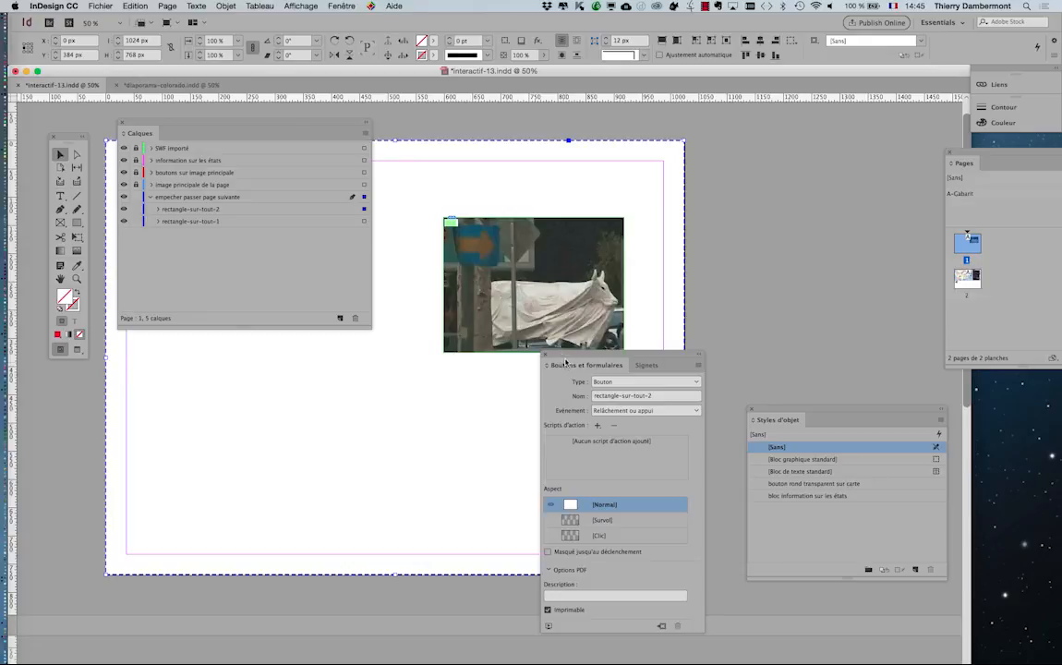
{"action": "left_click_drag", "start_coordinate": [565, 362], "coordinate": [430, 169]}
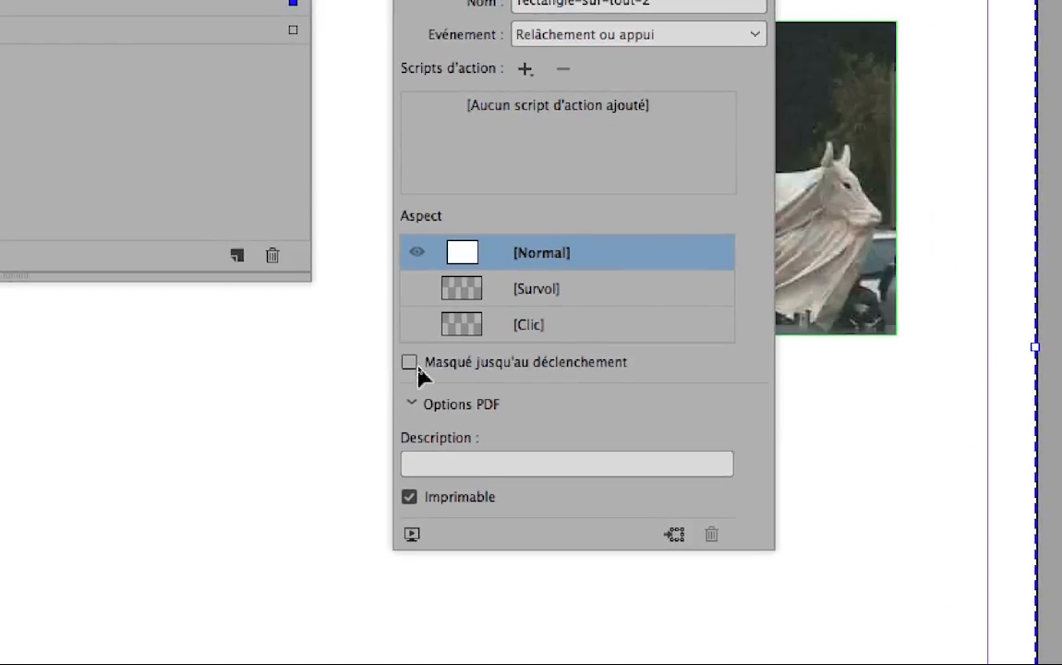
{"action": "left_click", "coordinate": [411, 365]}
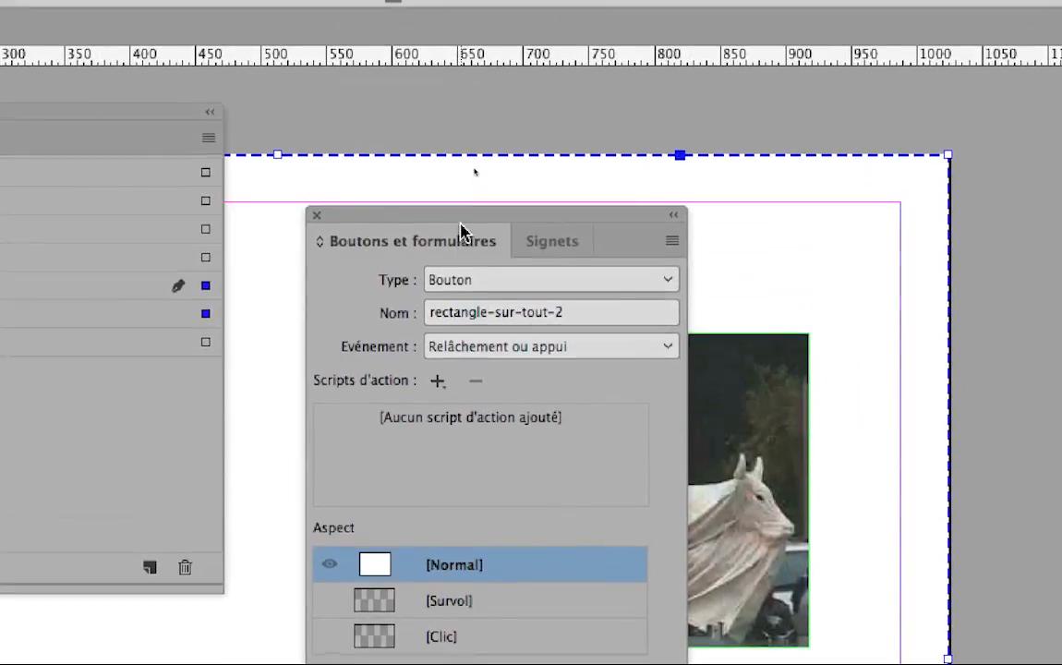
Give rectangle-sur-tout-1 an Afficher/Masquer les boutons et les formulaires action that hides itself and shows rectangle-sur-tout-2
{"action": "left_click_drag", "start_coordinate": [461, 230], "coordinate": [253, 412]}
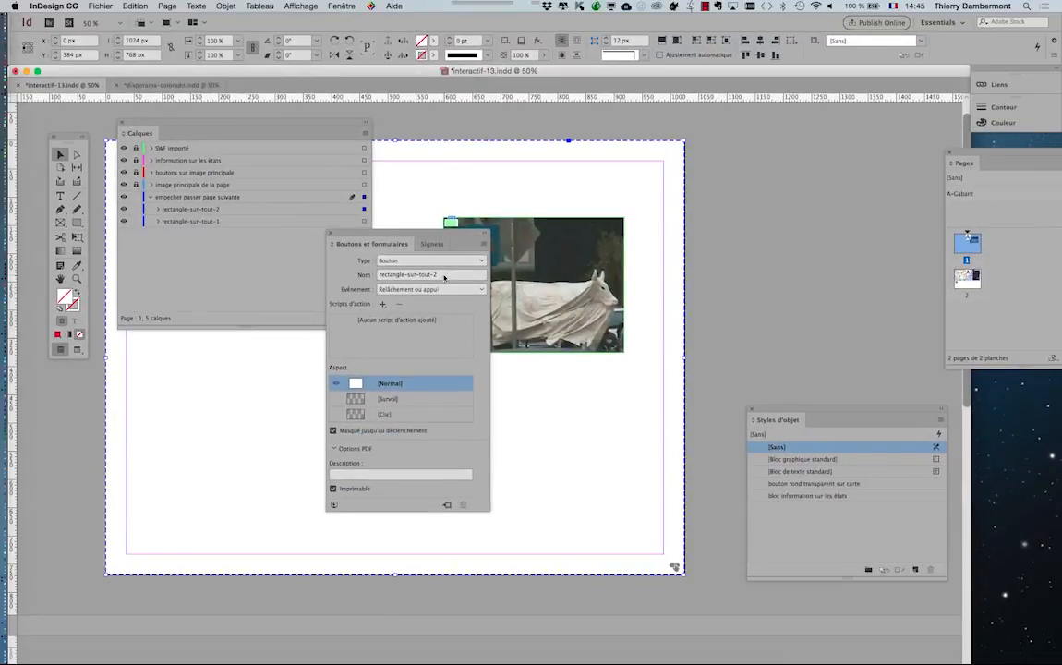
{"action": "left_click_drag", "start_coordinate": [415, 233], "coordinate": [764, 145]}
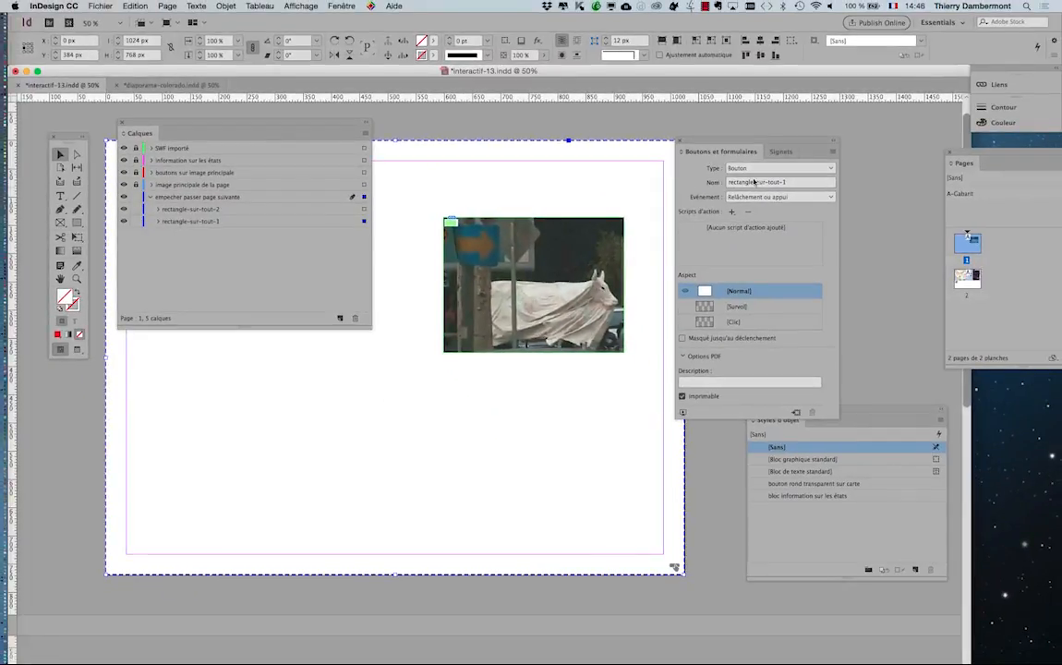
{"action": "left_click_drag", "start_coordinate": [772, 144], "coordinate": [732, 160]}
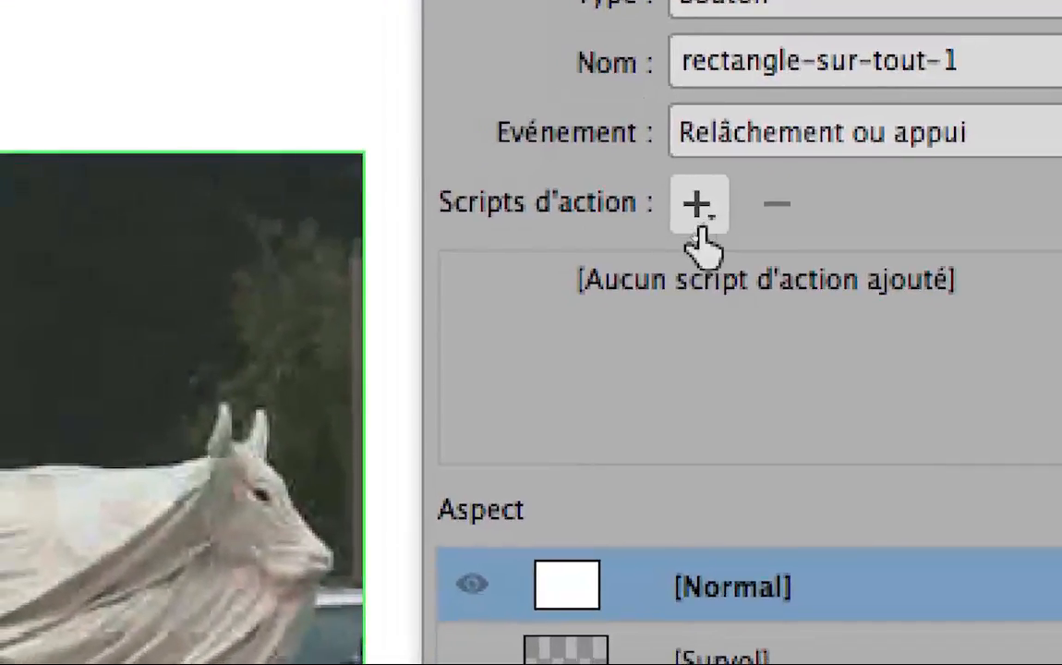
{"action": "left_click", "coordinate": [694, 231]}
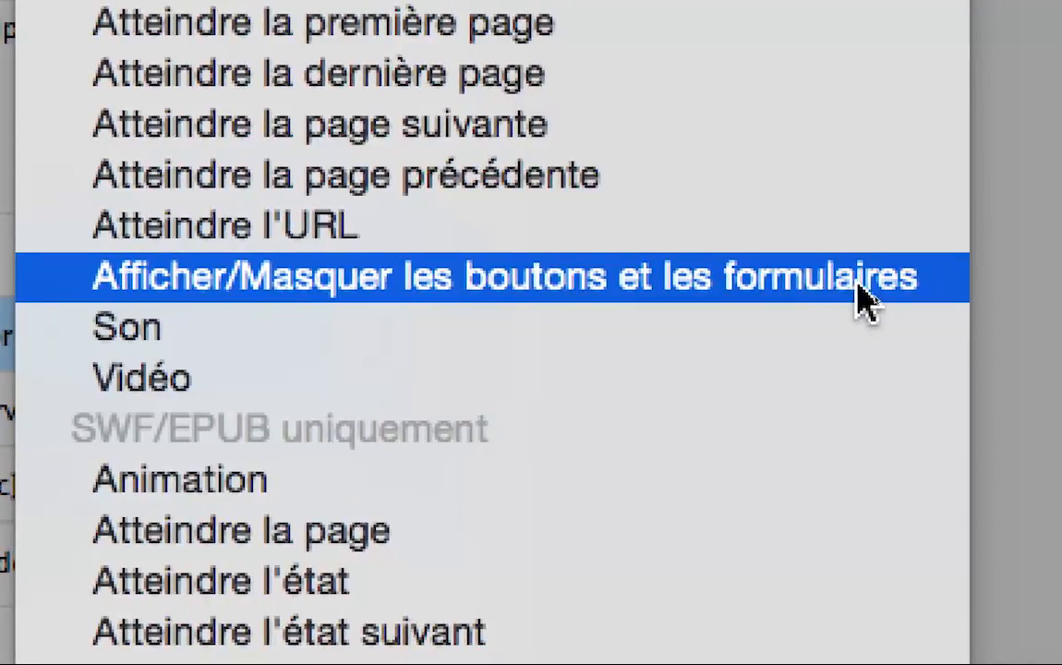
{"action": "left_click", "coordinate": [831, 355]}
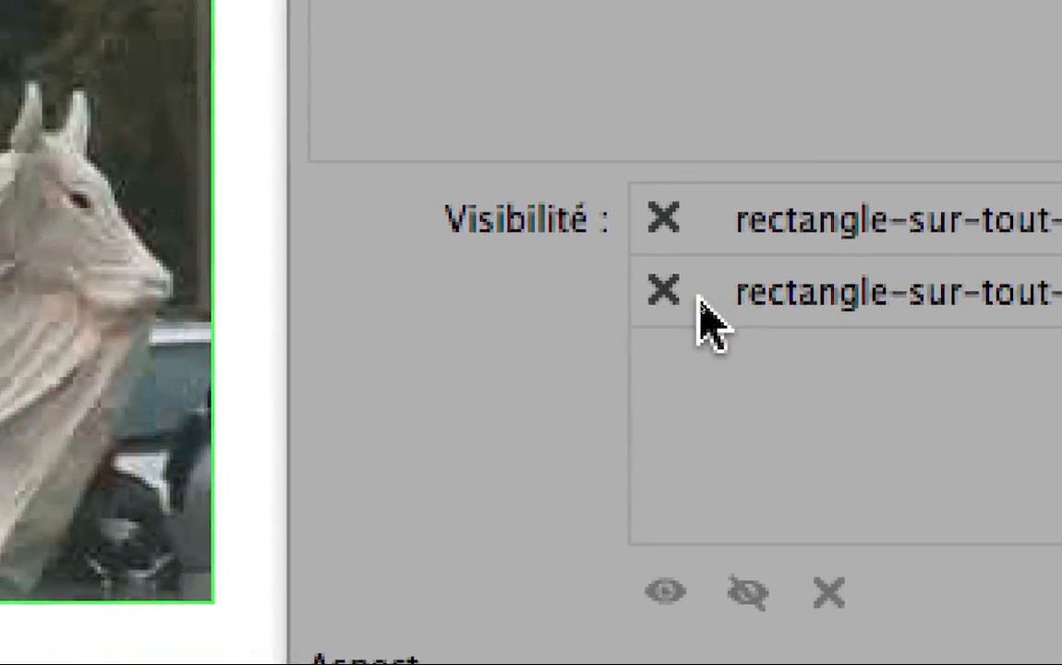
{"action": "left_click", "coordinate": [587, 302]}
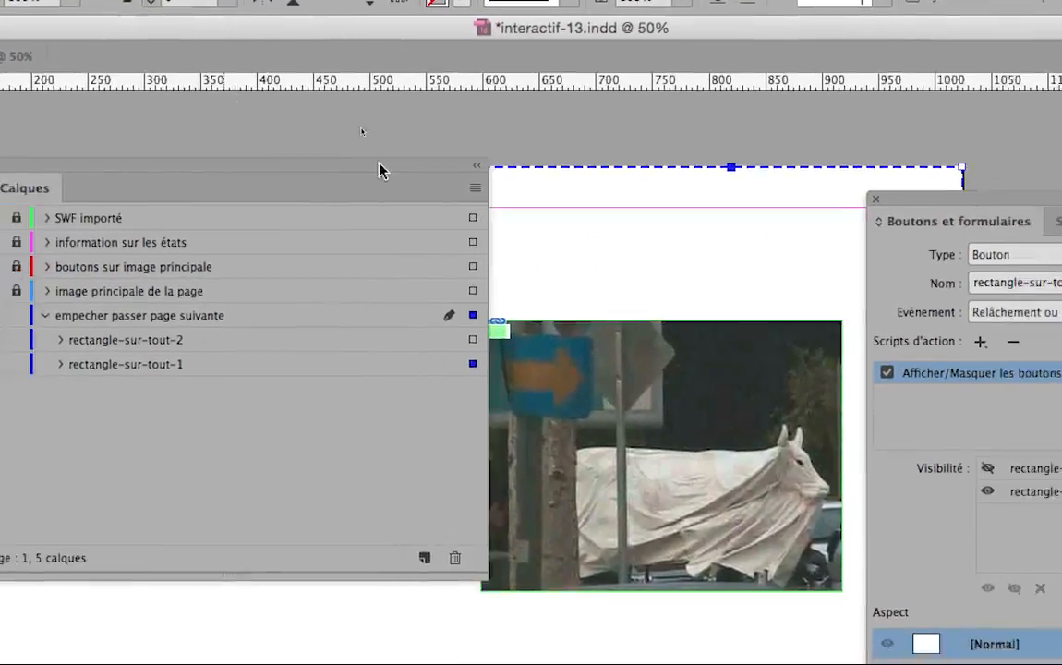
Give rectangle-sur-tout-2 an Afficher/Masquer les boutons et les formulaires action that hides itself and shows rectangle-sur-tout-1
{"action": "left_click_drag", "start_coordinate": [379, 171], "coordinate": [599, 265]}
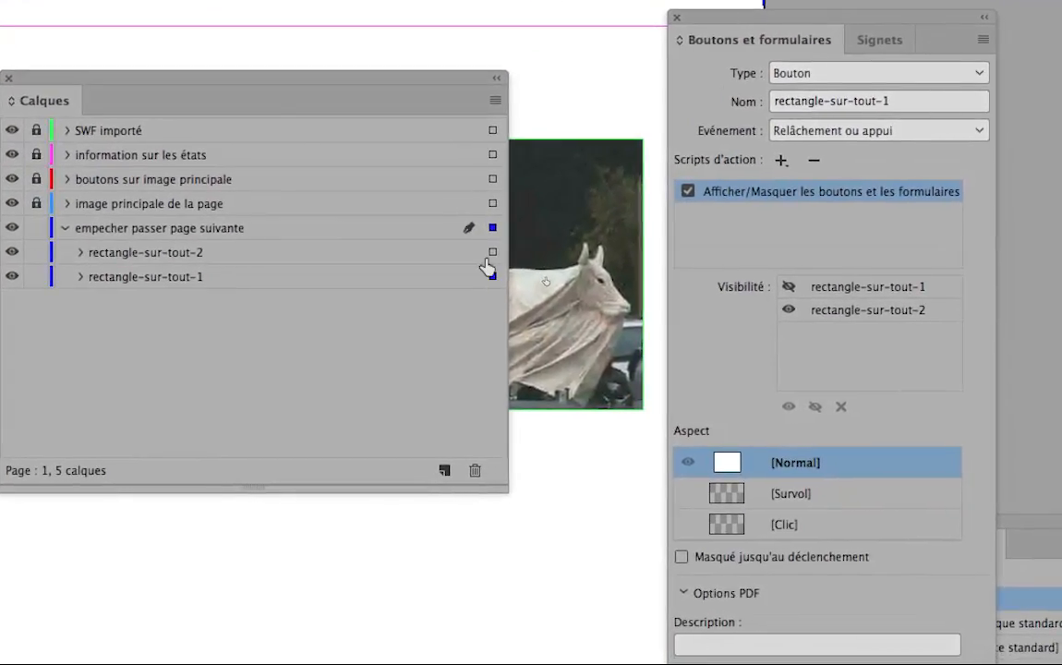
{"action": "left_click", "coordinate": [489, 255]}
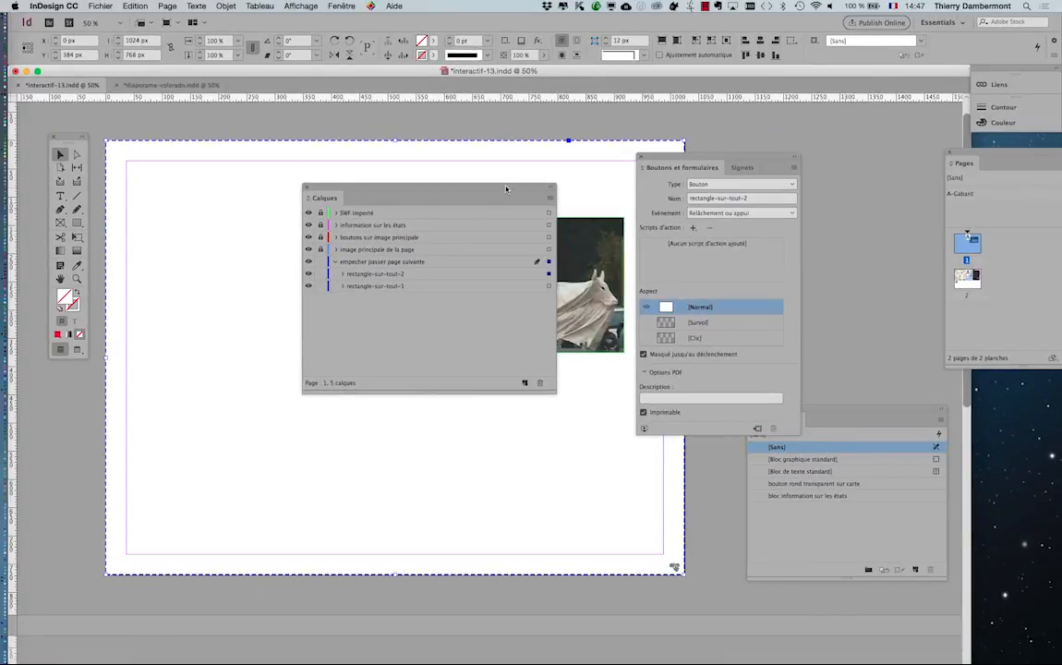
{"action": "left_click_drag", "start_coordinate": [506, 188], "coordinate": [339, 390]}
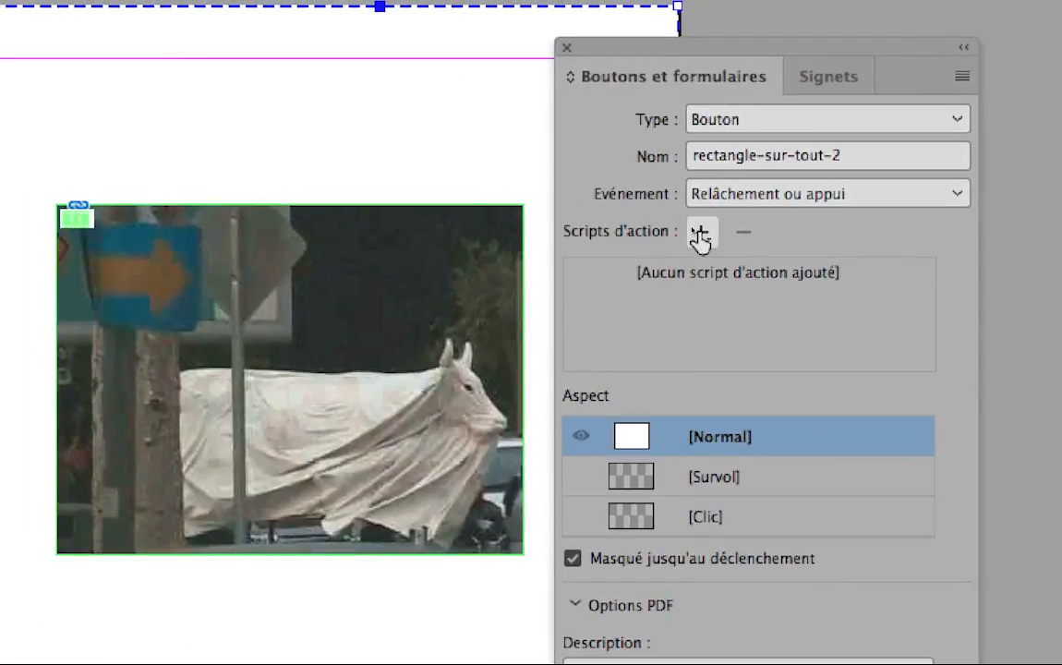
{"action": "left_click", "coordinate": [700, 238]}
{"action": "key", "text": "Escape"}
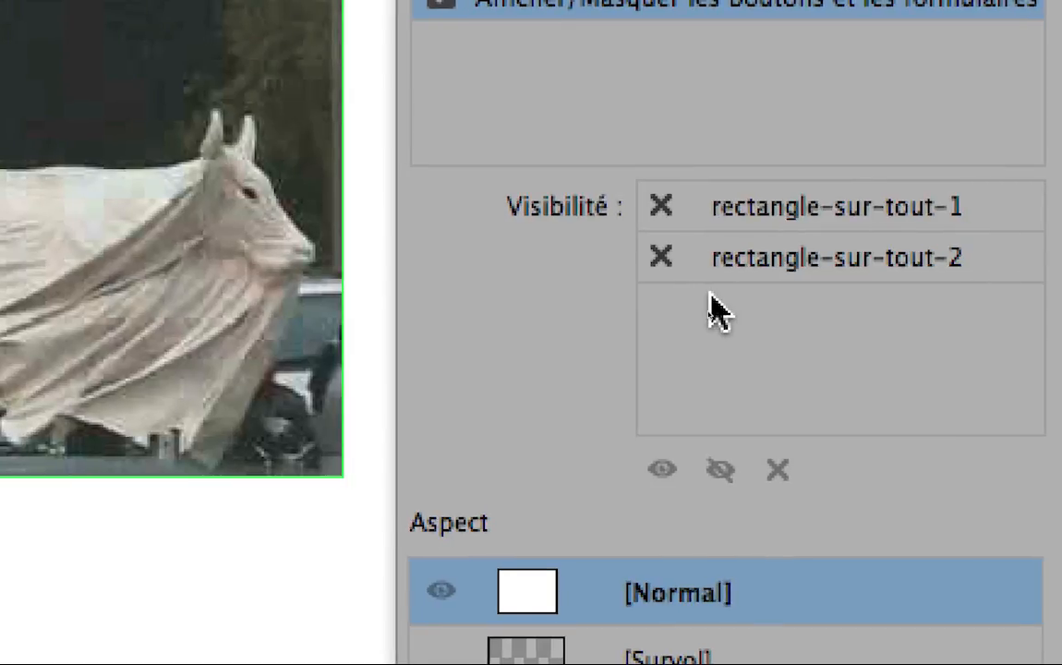
{"action": "left_click", "coordinate": [666, 261]}
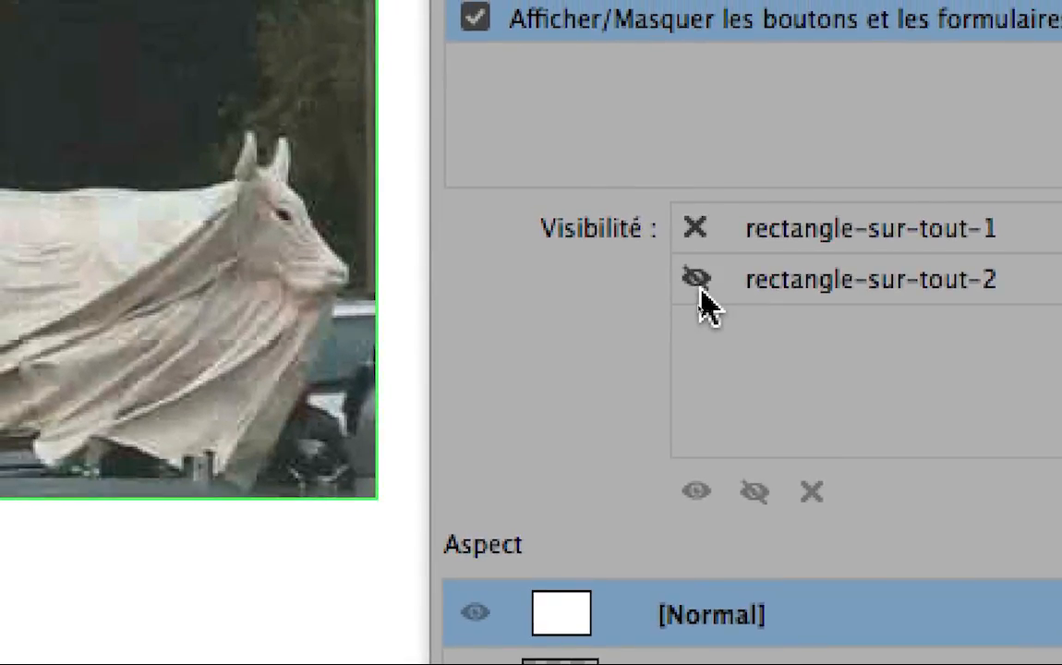
{"action": "left_click", "coordinate": [698, 242]}
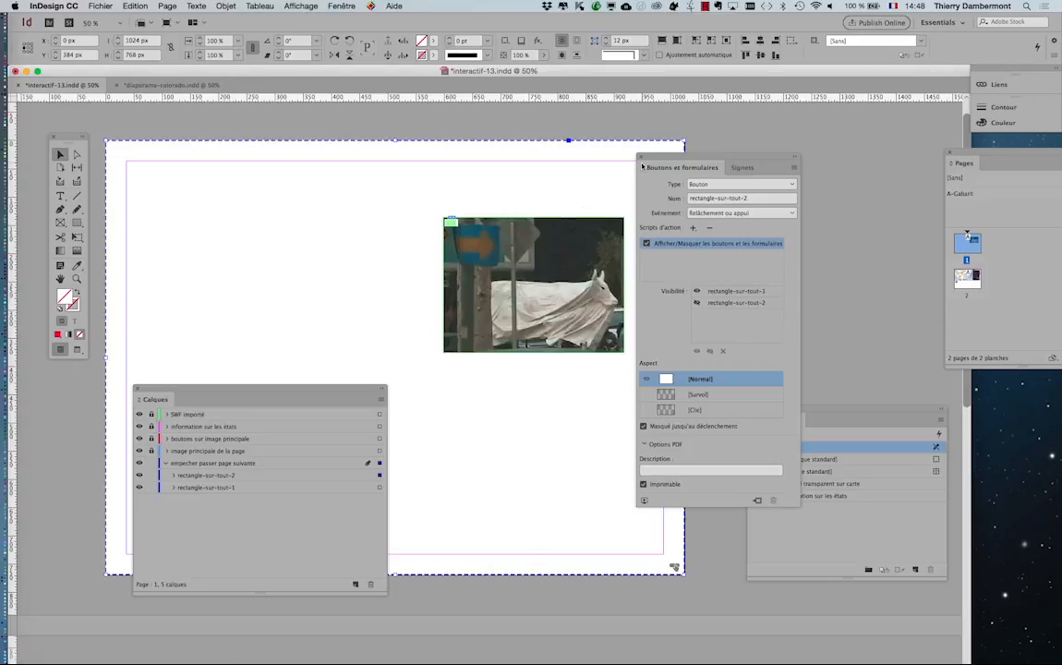
Close the Boutons et formulaires and Calques panels and deselect the full-page button
{"action": "left_click", "coordinate": [640, 157]}
{"action": "left_click", "coordinate": [137, 388]}
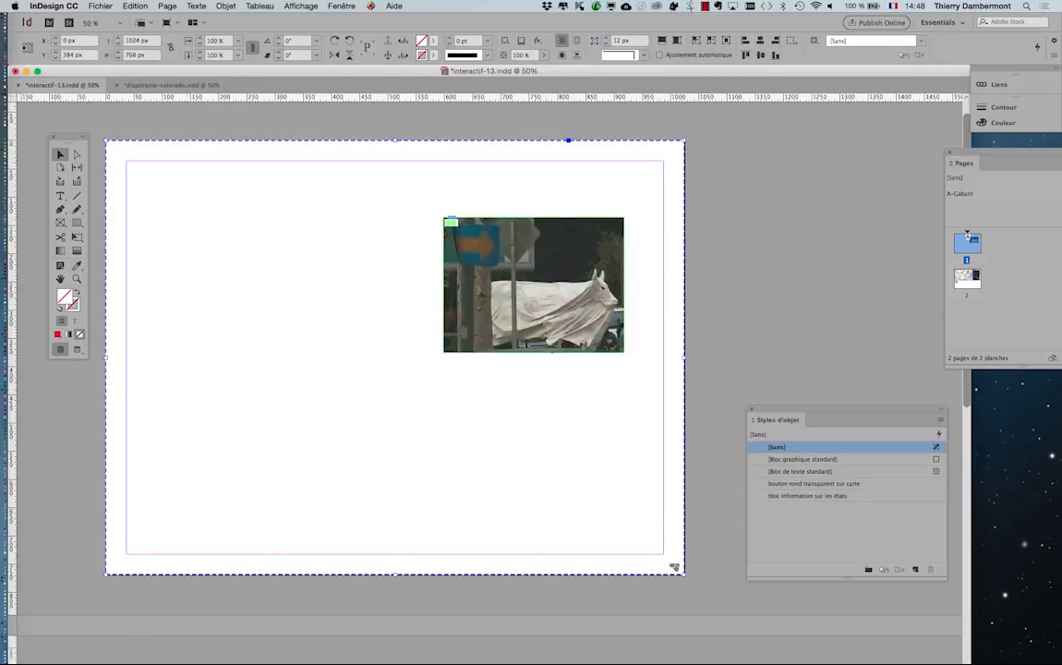
{"action": "left_click", "coordinate": [705, 313]}
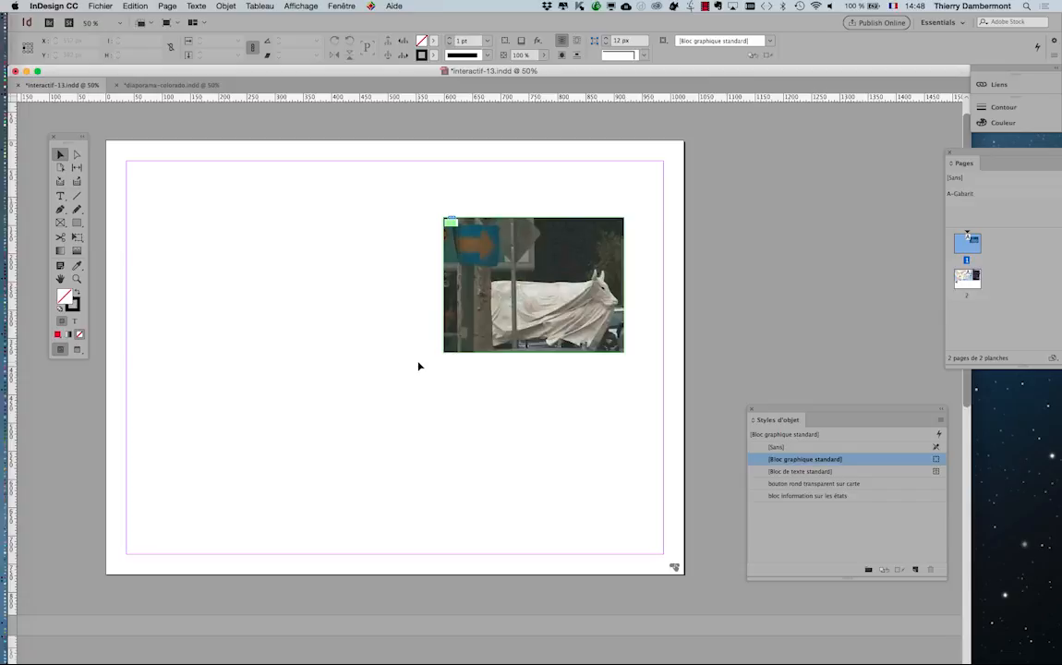
Save the document as a new version named interactif-14.indd in the JOUR 6 IVE folder
{"action": "left_click", "coordinate": [100, 5]}
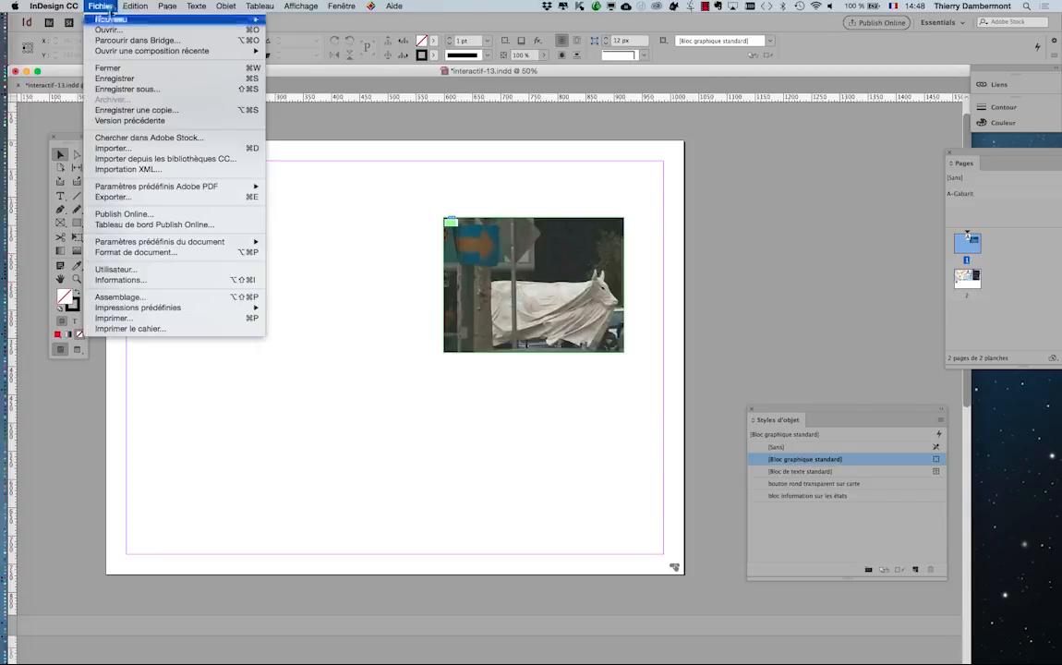
{"action": "left_click", "coordinate": [140, 90]}
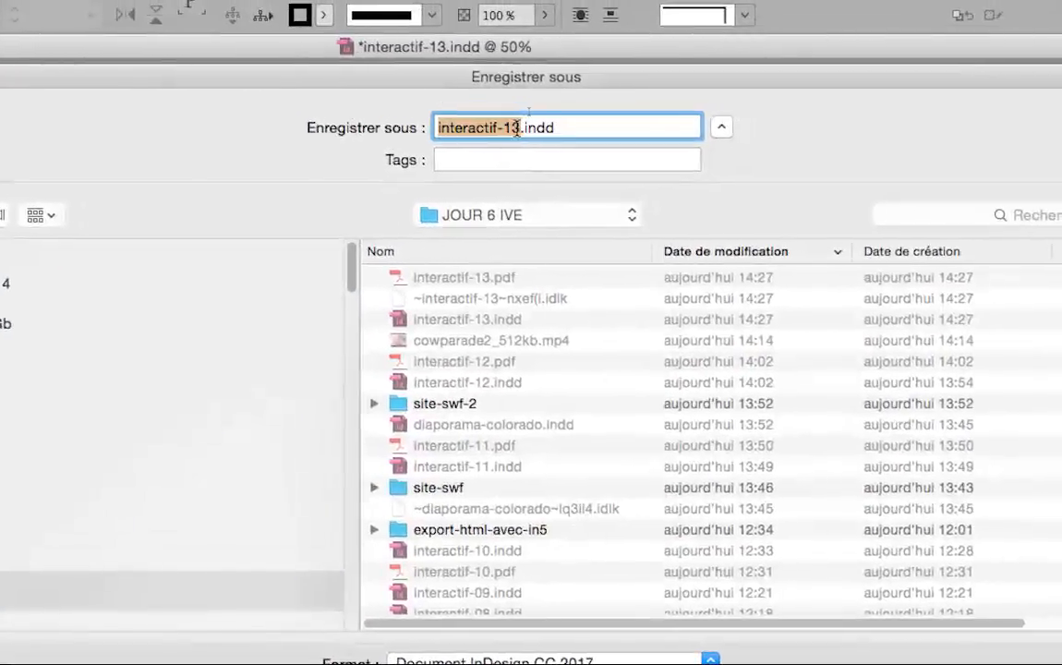
{"action": "left_click", "coordinate": [551, 94]}
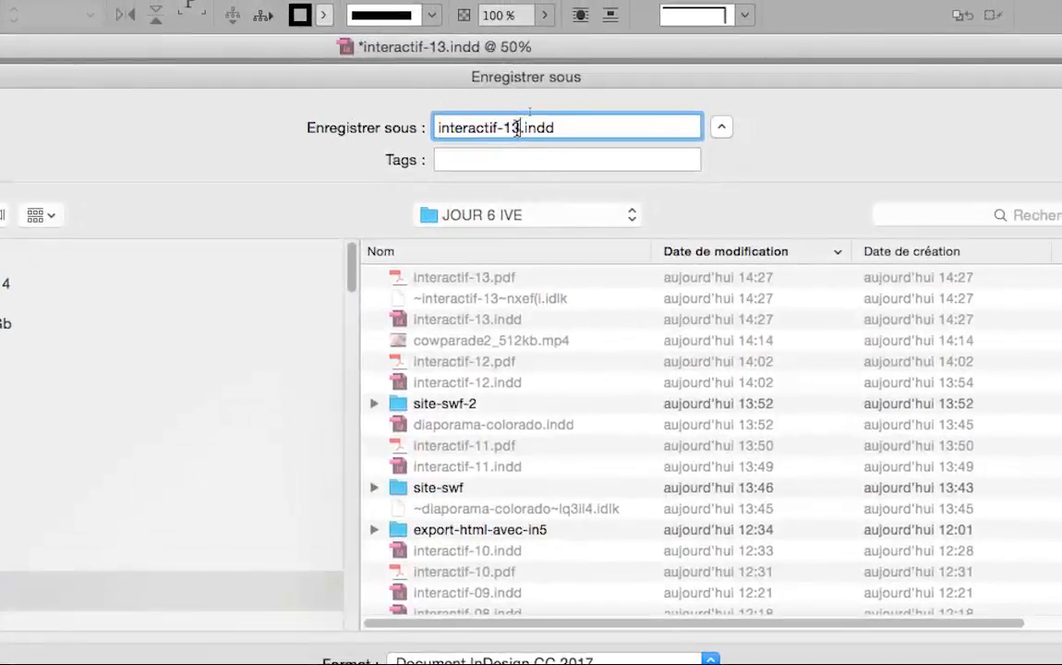
{"action": "key", "text": "BackSpace"}
{"action": "type", "text": "4"}
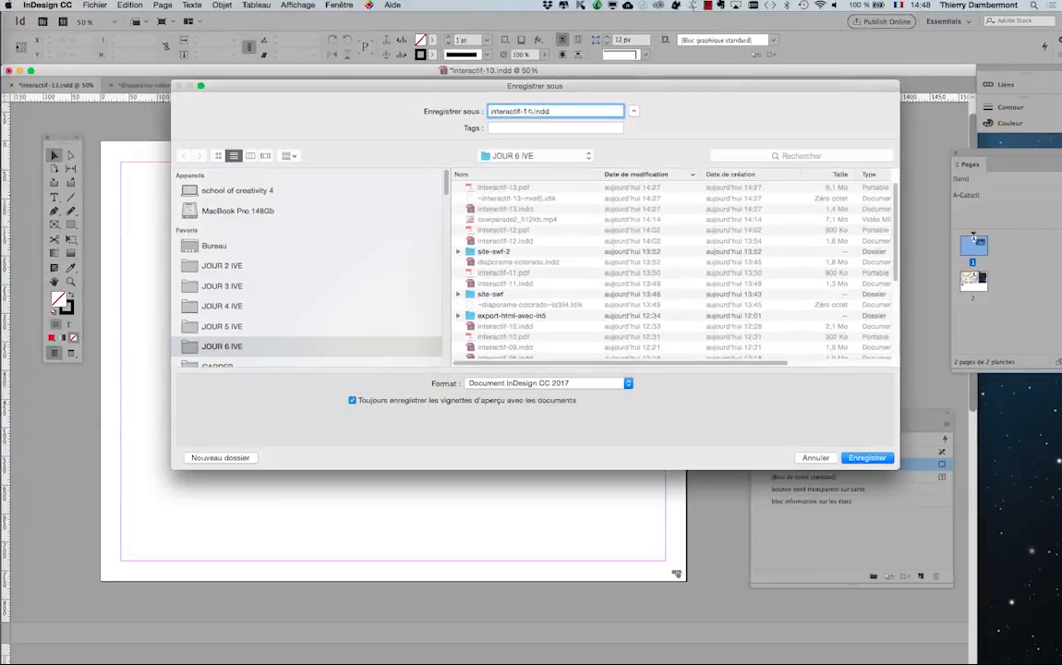
{"action": "key", "text": "Return"}
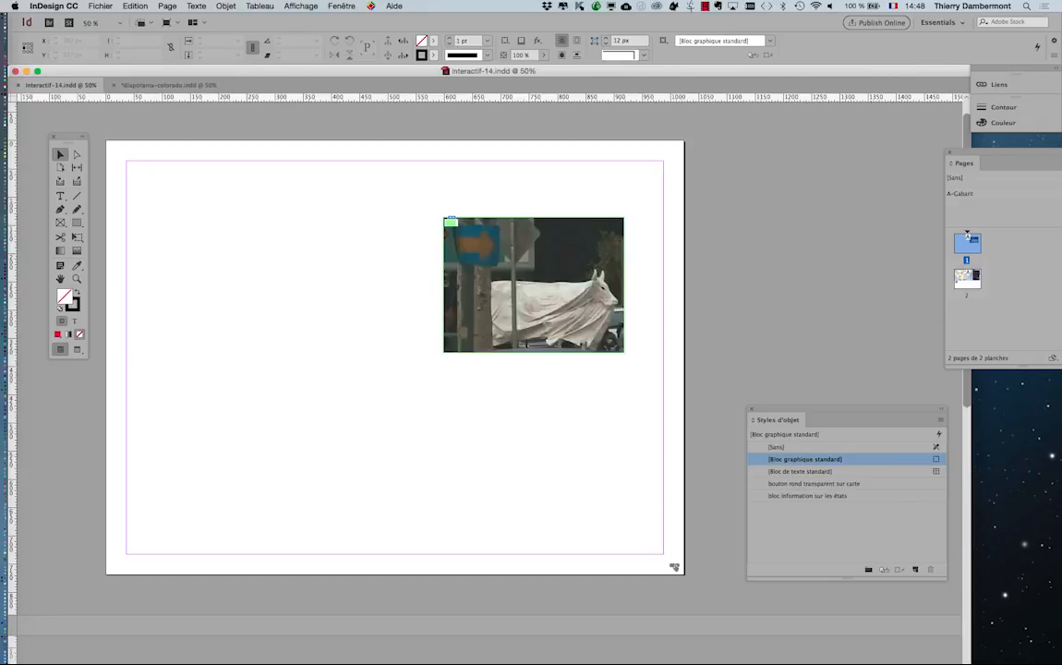
Export all pages as the interactive PDF interactif-14.pdf, set to open in full-screen mode
{"action": "left_click", "coordinate": [100, 6]}
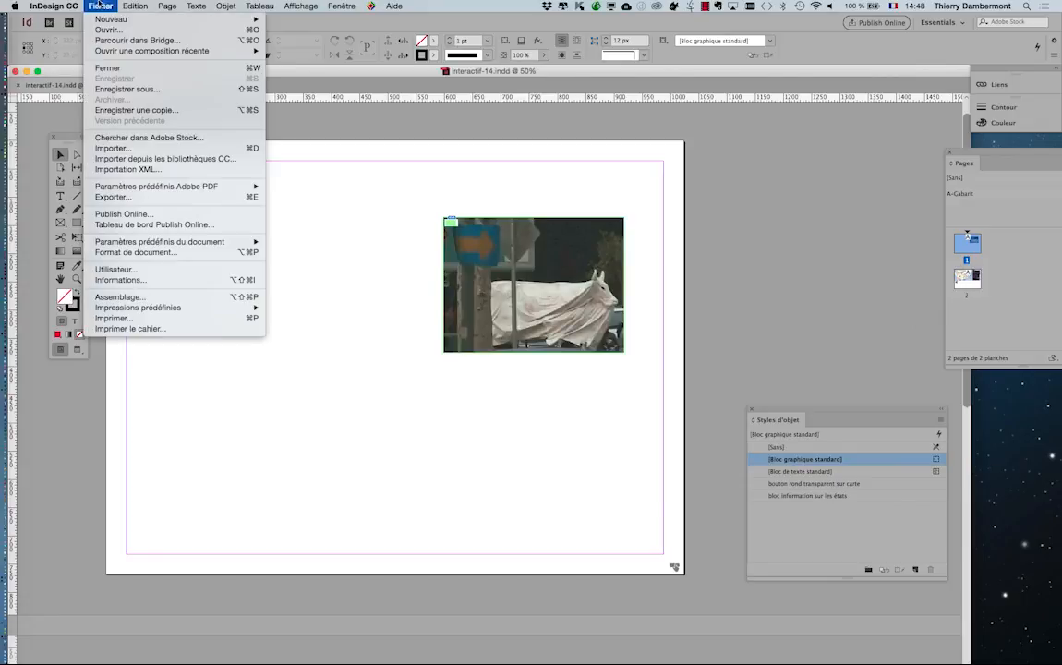
{"action": "left_click", "coordinate": [153, 197]}
{"action": "key", "text": "Return"}
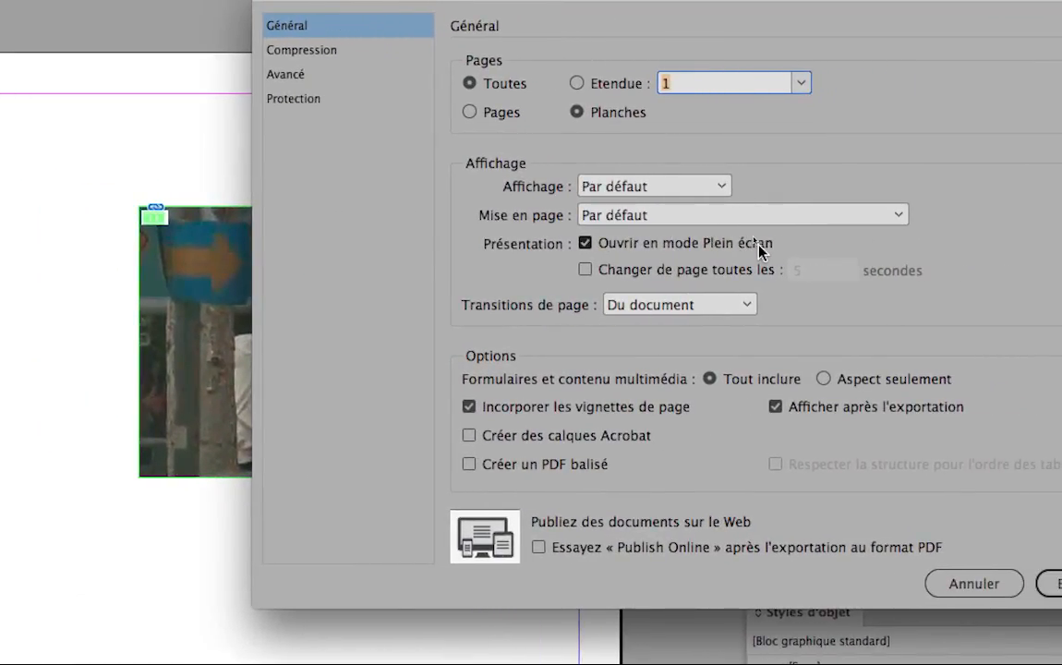
{"action": "key", "text": "alt"}
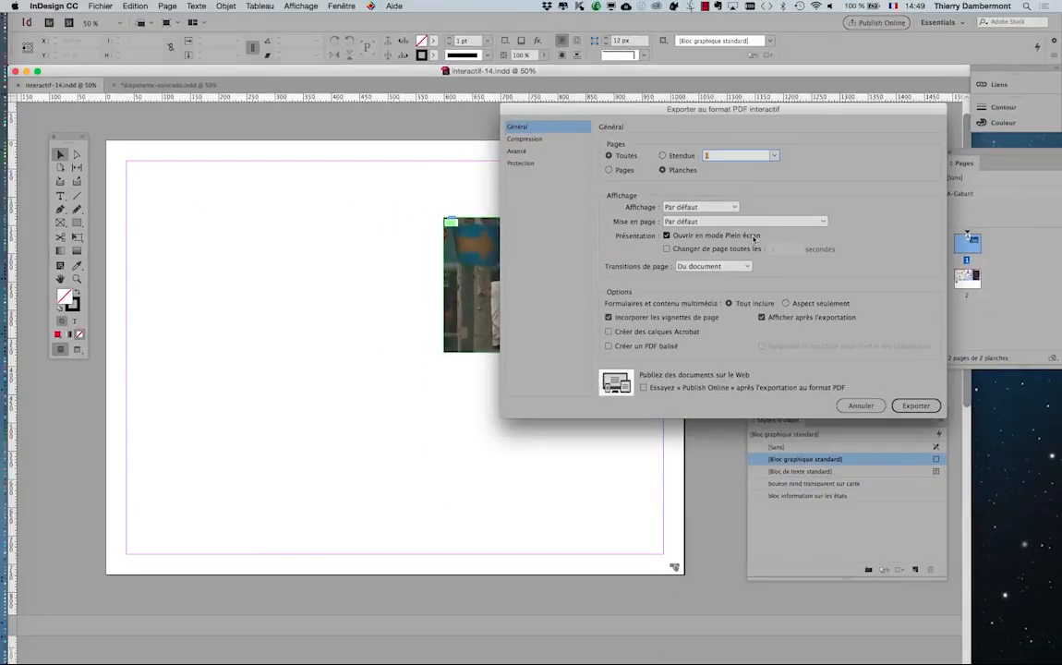
{"action": "left_click", "coordinate": [914, 406]}
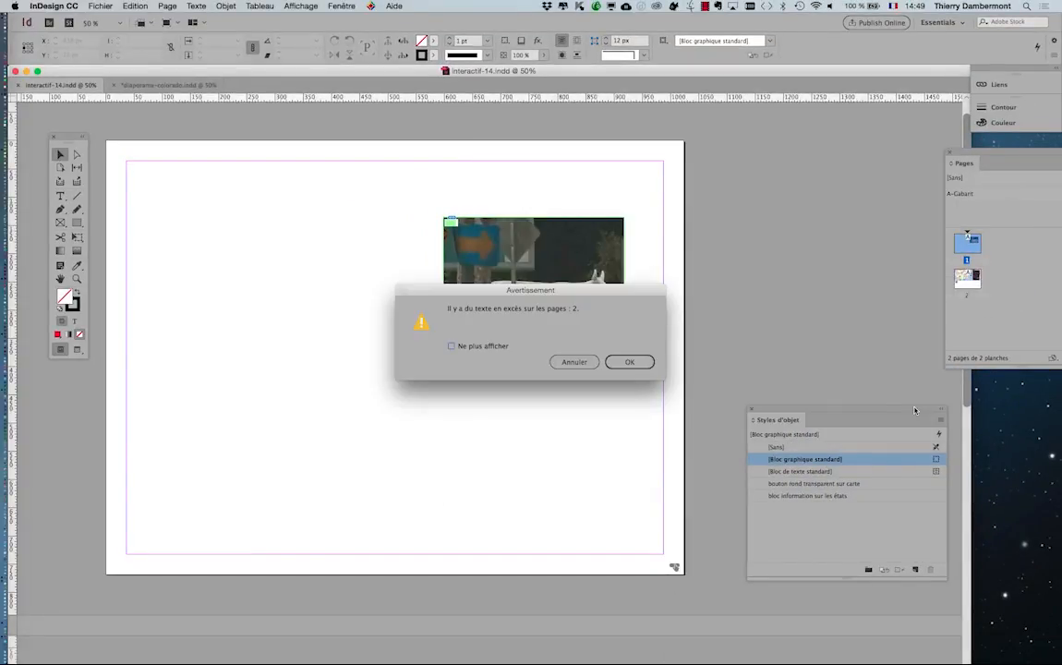
{"action": "left_click", "coordinate": [631, 361]}
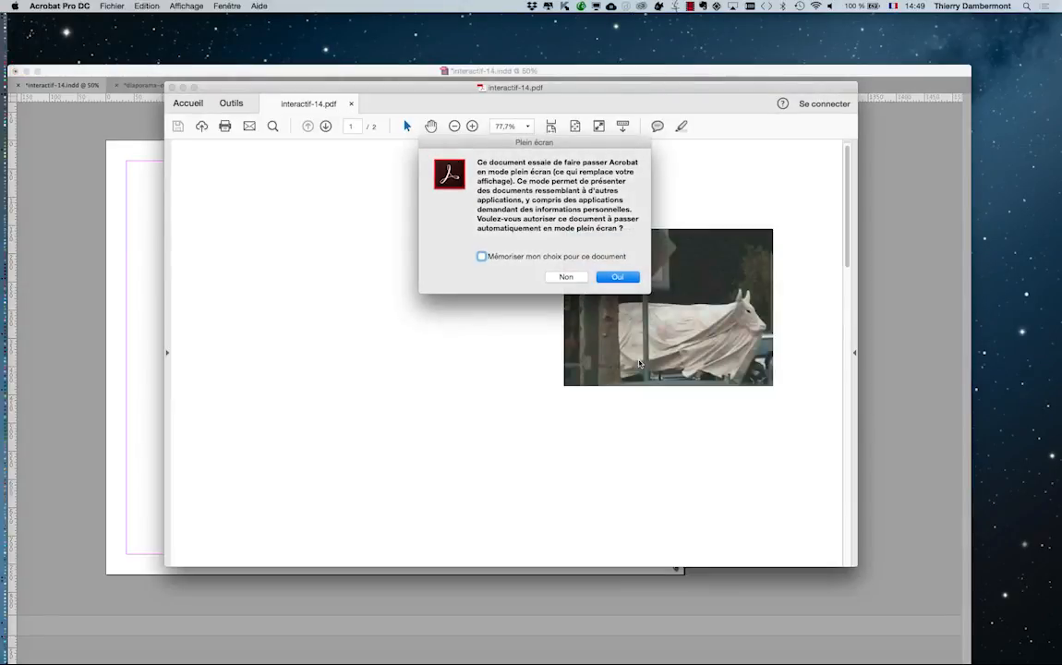
Allow the exported PDF to run full screen in Acrobat, check the first page, and return to InDesign after closing it
{"action": "left_click", "coordinate": [628, 281]}
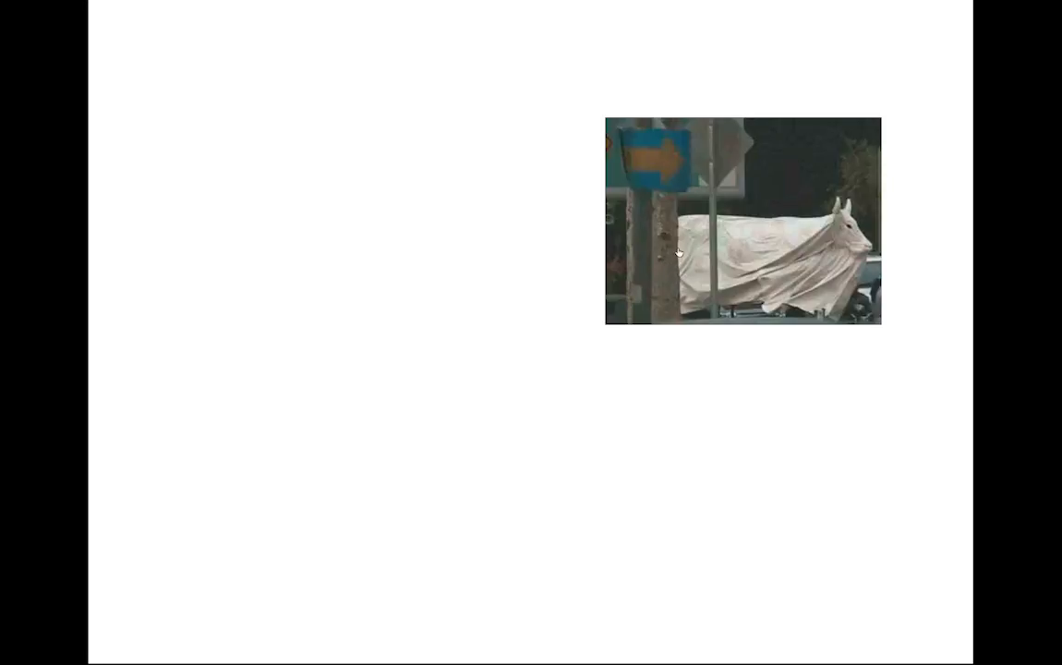
{"action": "key", "text": "Escape"}
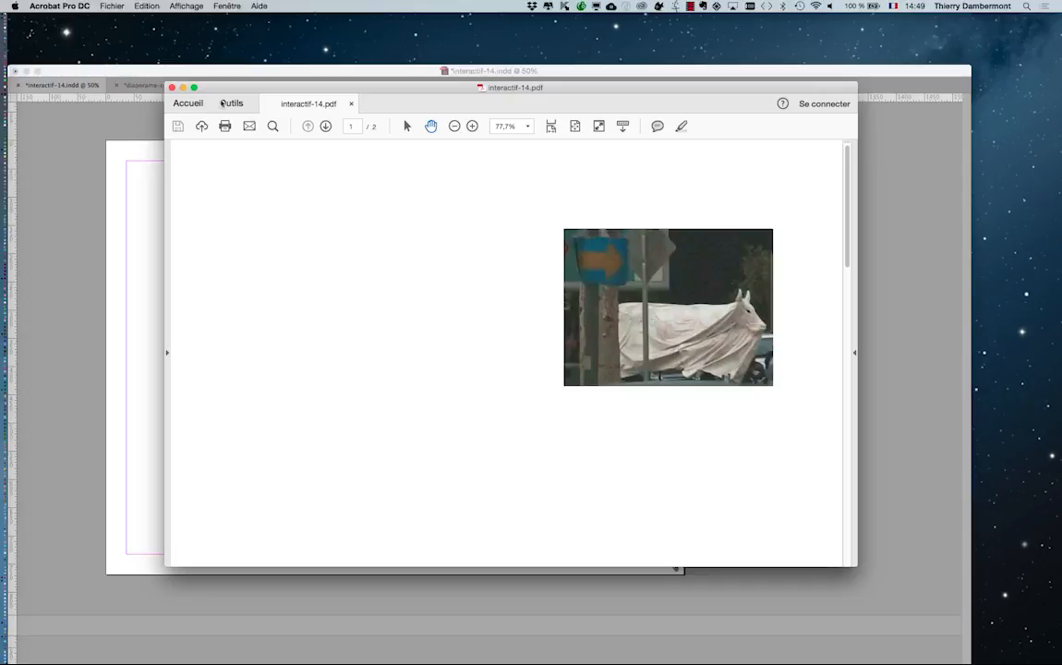
{"action": "left_click", "coordinate": [172, 87]}
{"action": "left_click", "coordinate": [191, 72]}
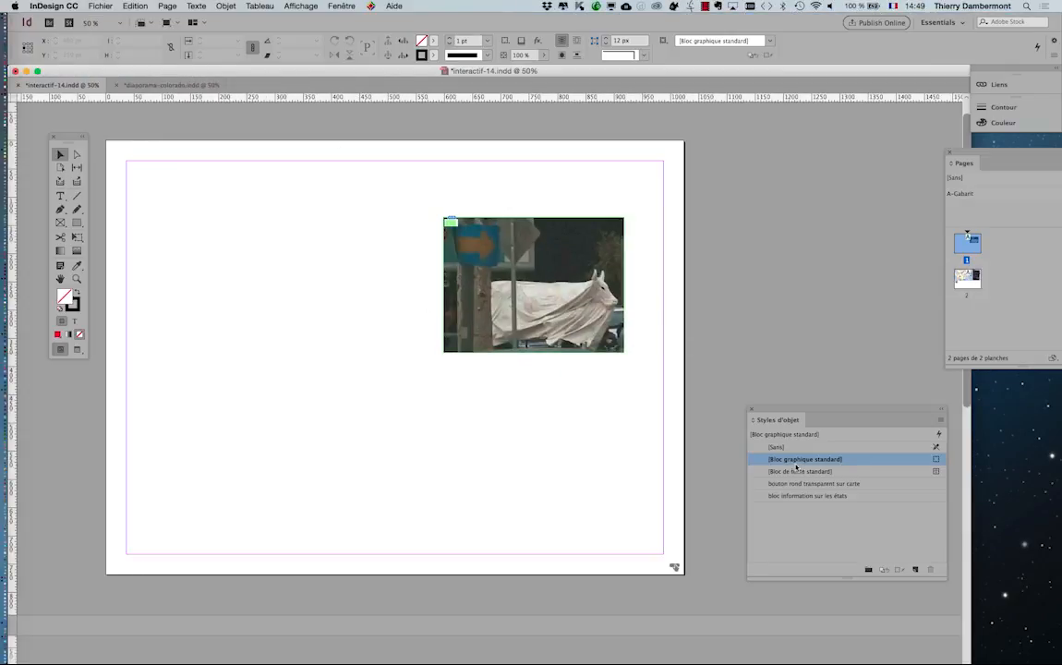
Reopen the Calques panel, unlock the four upper layers and collapse the "empecher passer page suivante" layer
{"action": "left_click", "coordinate": [343, 7]}
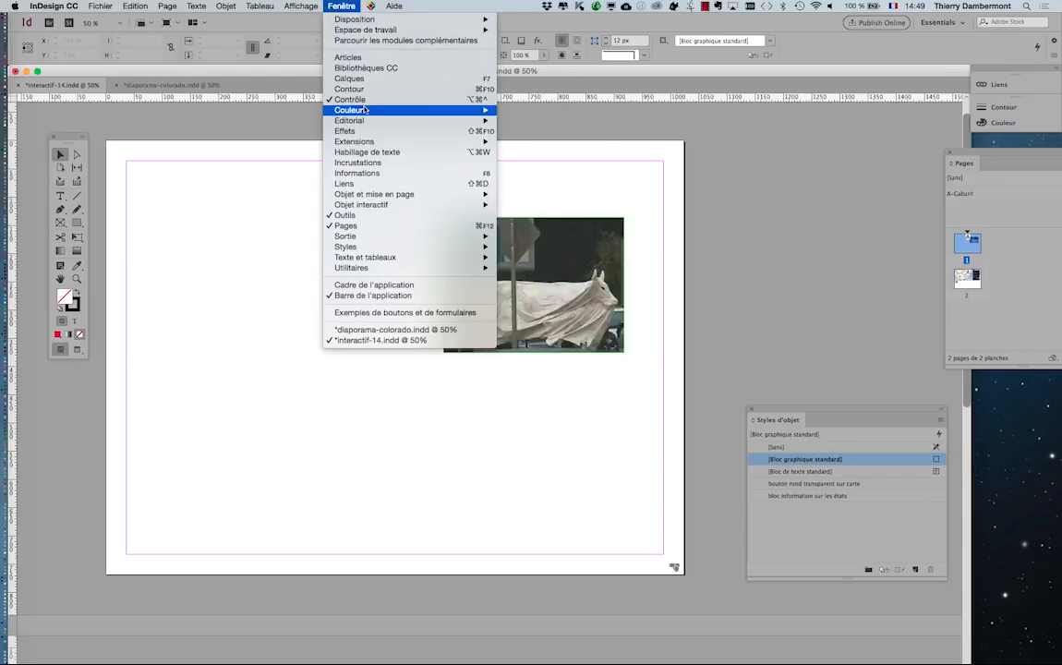
{"action": "left_click", "coordinate": [794, 202]}
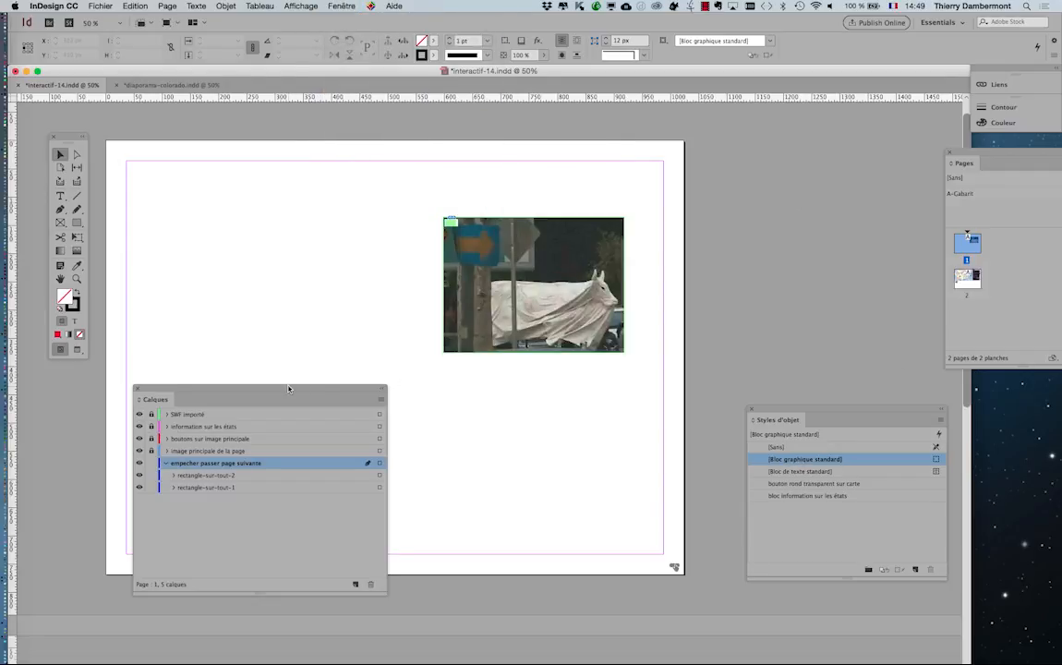
{"action": "left_click_drag", "start_coordinate": [288, 389], "coordinate": [798, 148]}
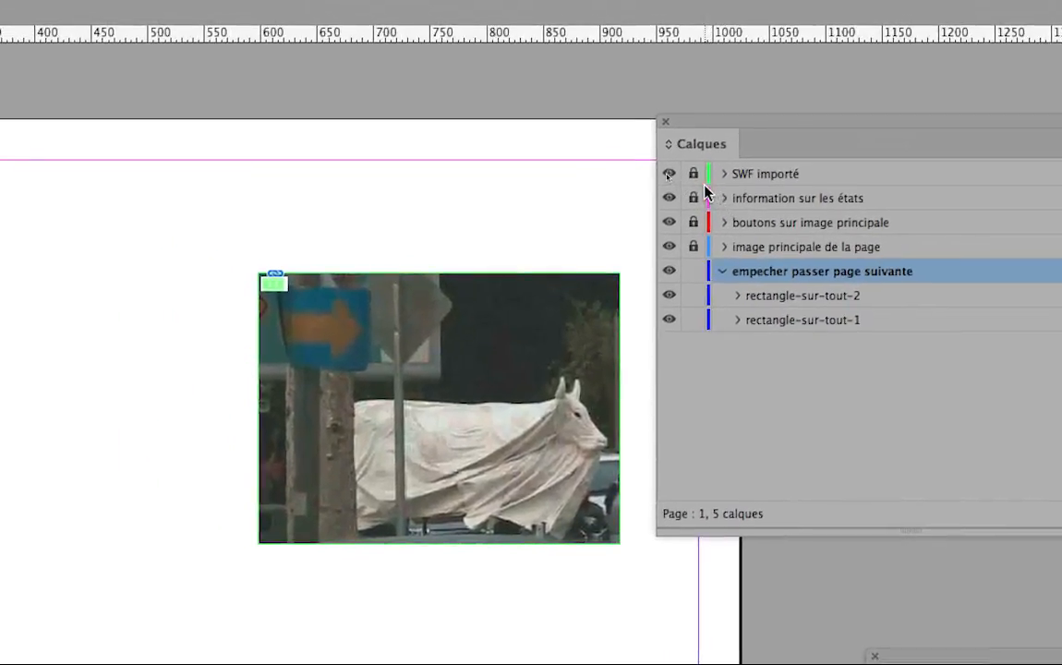
{"action": "left_click_drag", "start_coordinate": [693, 174], "coordinate": [694, 246]}
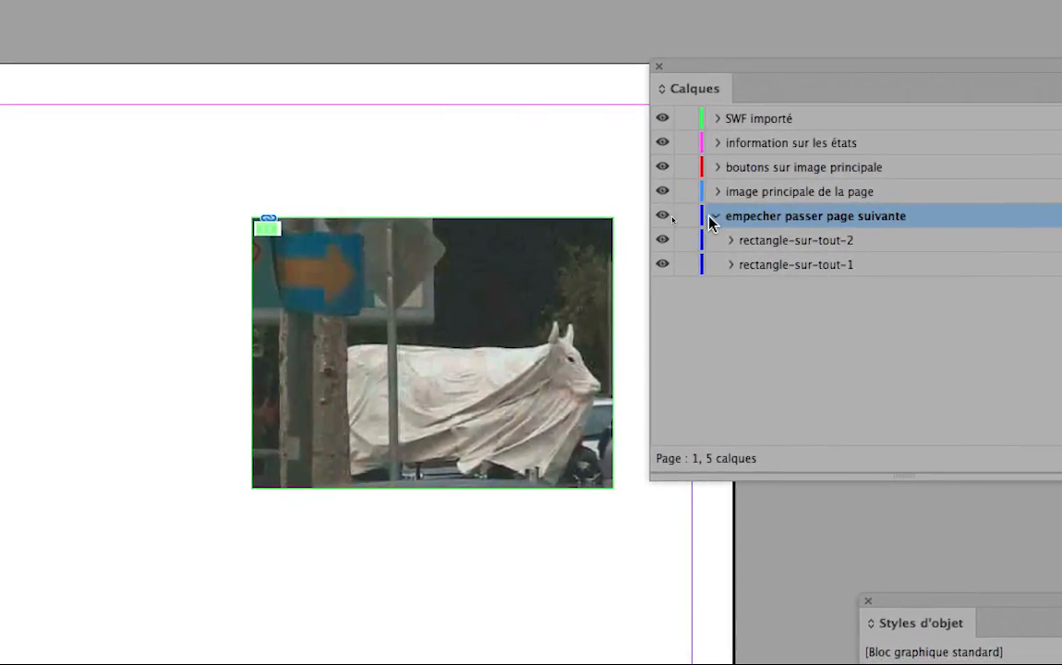
{"action": "left_click", "coordinate": [713, 218]}
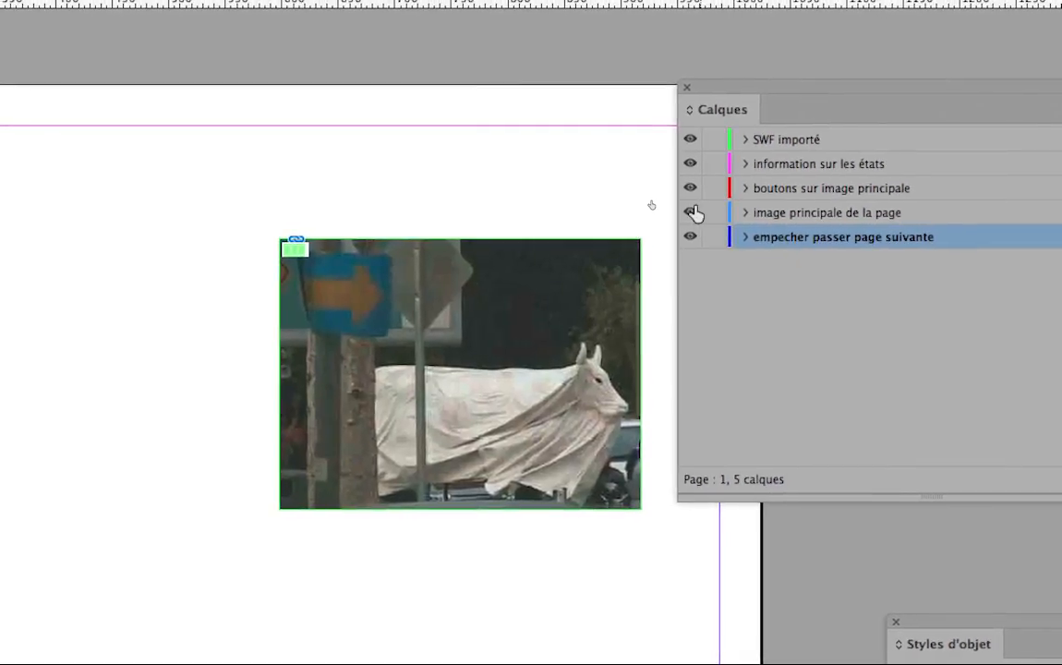
Select the cow video on the SWF importé layer and move the Calques panel clear of the page
{"action": "left_click", "coordinate": [694, 196]}
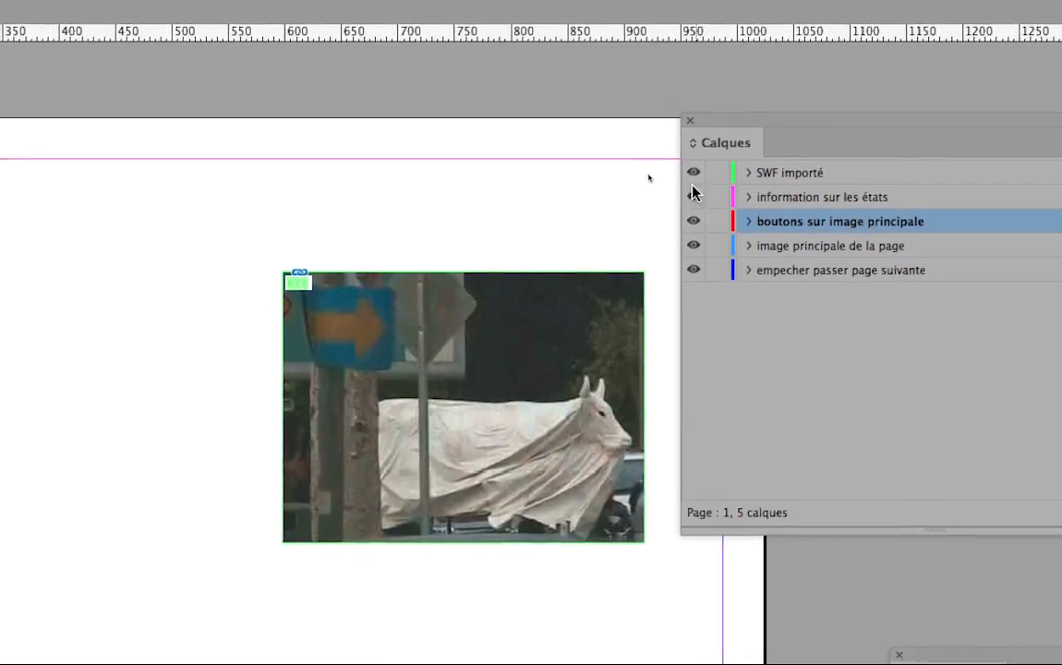
{"action": "left_click", "coordinate": [744, 173]}
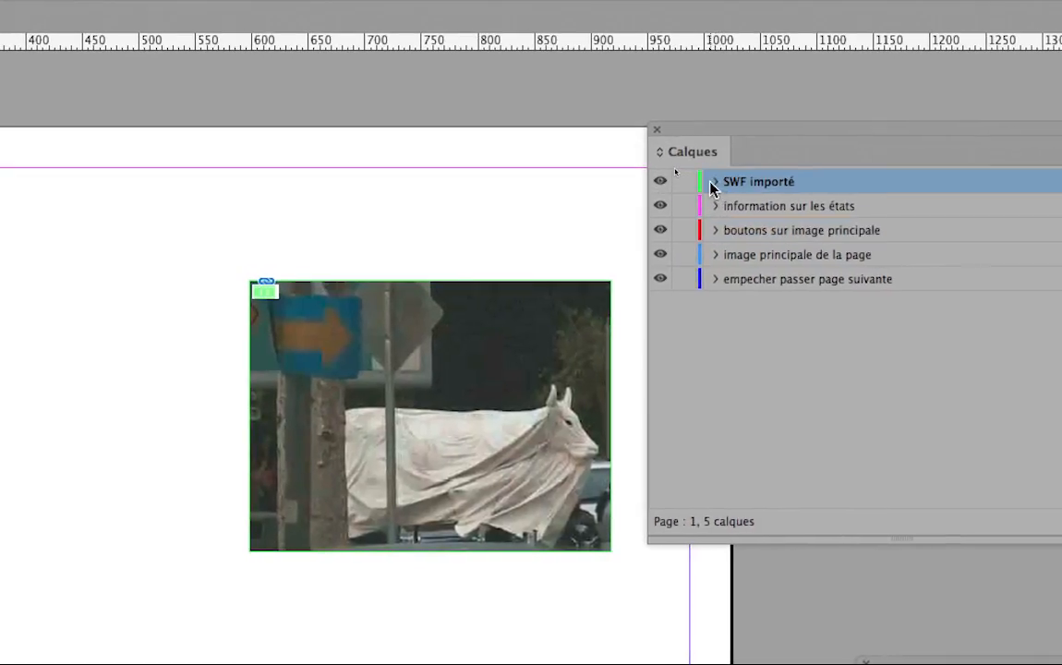
{"action": "left_click", "coordinate": [713, 184]}
{"action": "left_click", "coordinate": [713, 184]}
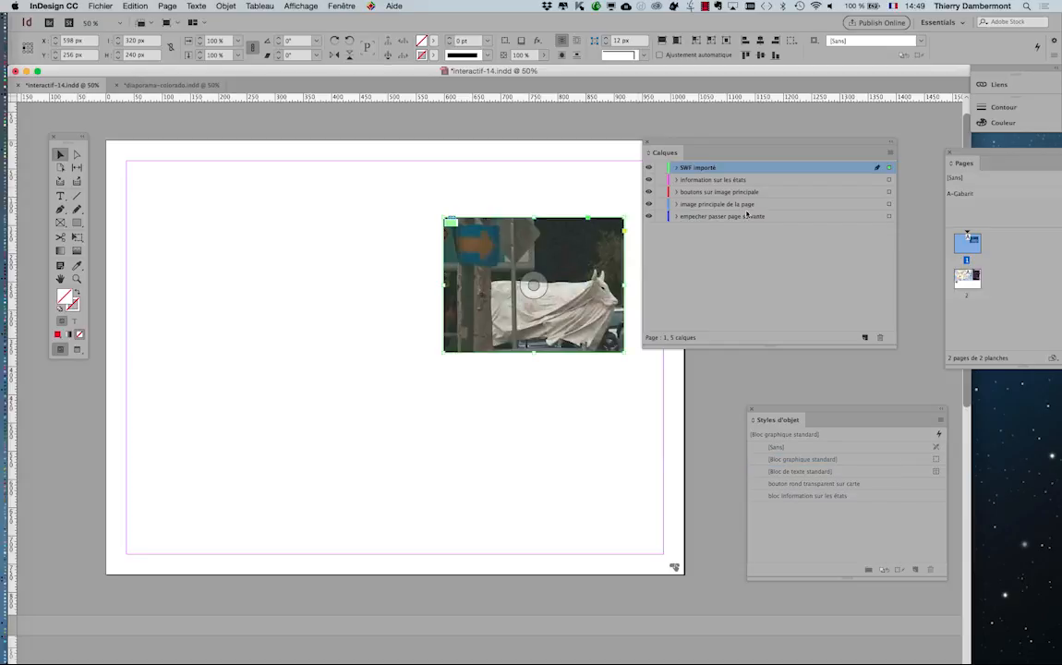
{"action": "left_click_drag", "start_coordinate": [708, 143], "coordinate": [781, 139]}
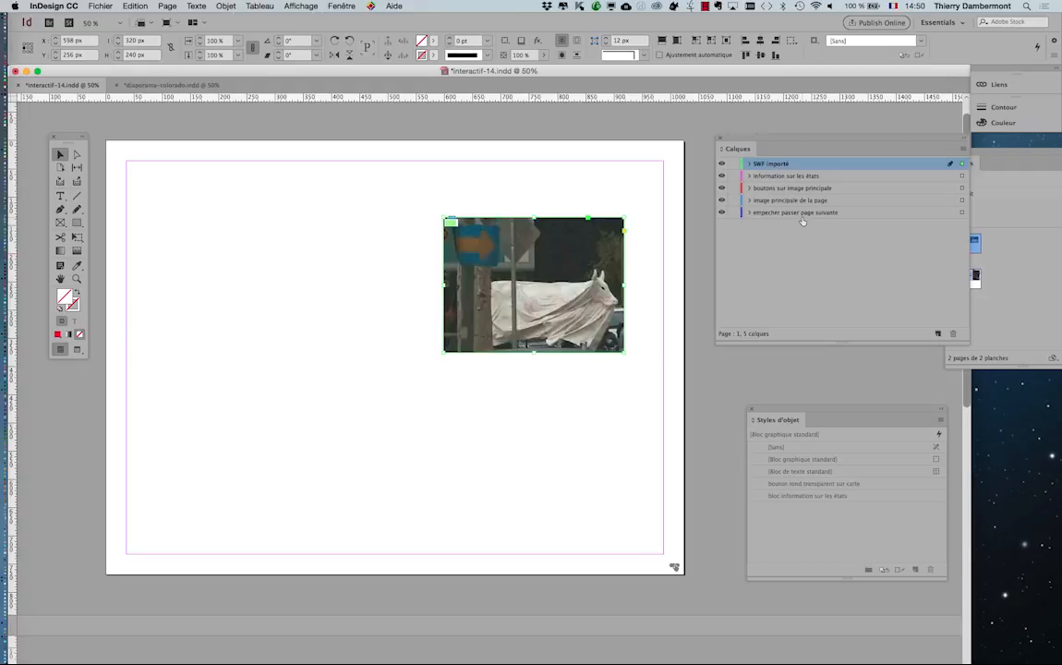
{"action": "left_click", "coordinate": [748, 213]}
{"action": "left_click", "coordinate": [749, 212]}
Enable the Lire au chargement option for the selected video in the Multimédia settings
{"action": "left_click", "coordinate": [341, 5]}
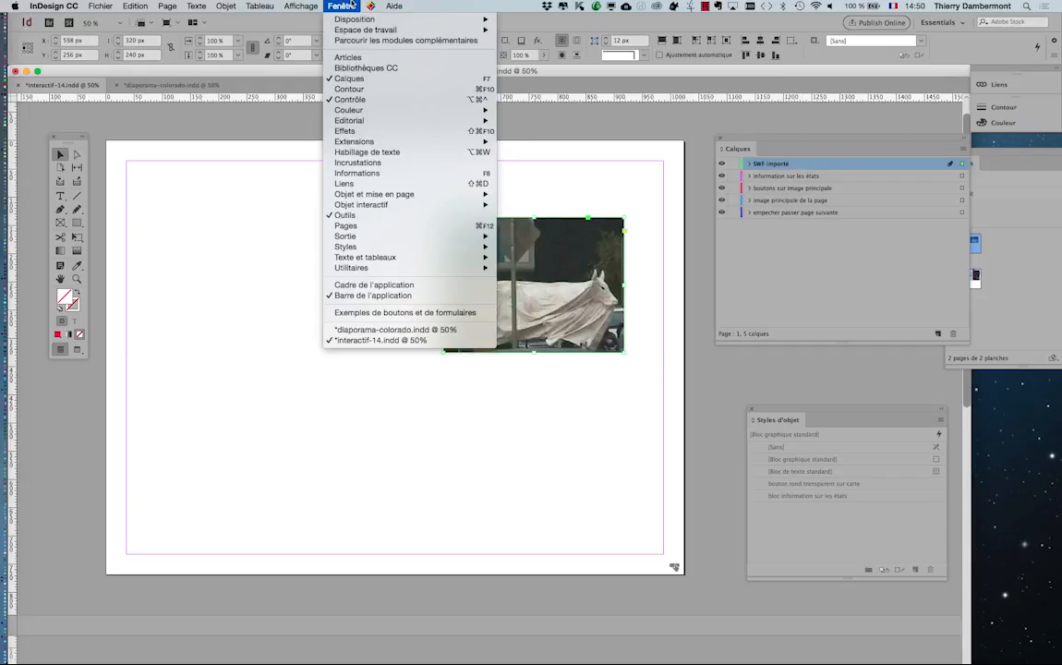
{"action": "mouse_move", "coordinate": [396, 205]}
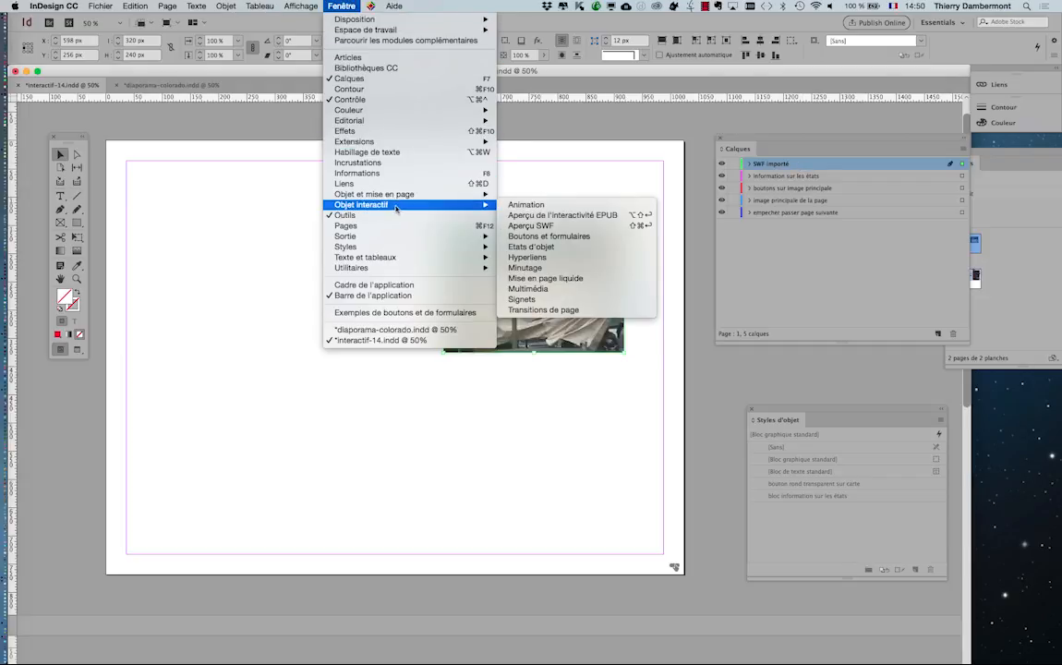
{"action": "left_click", "coordinate": [533, 288]}
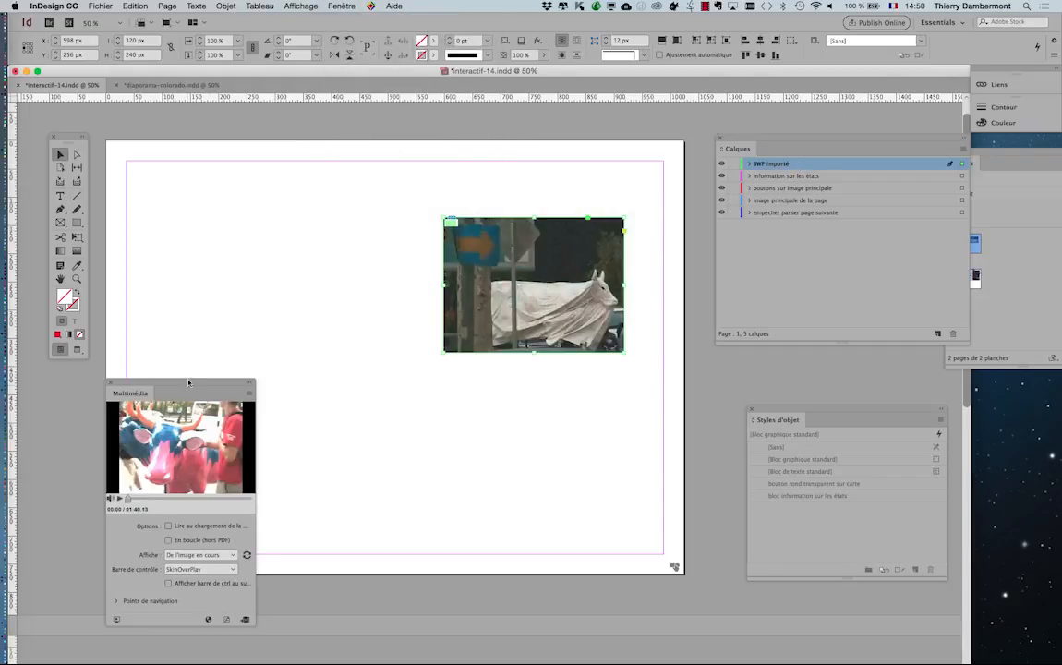
{"action": "left_click_drag", "start_coordinate": [188, 382], "coordinate": [382, 180]}
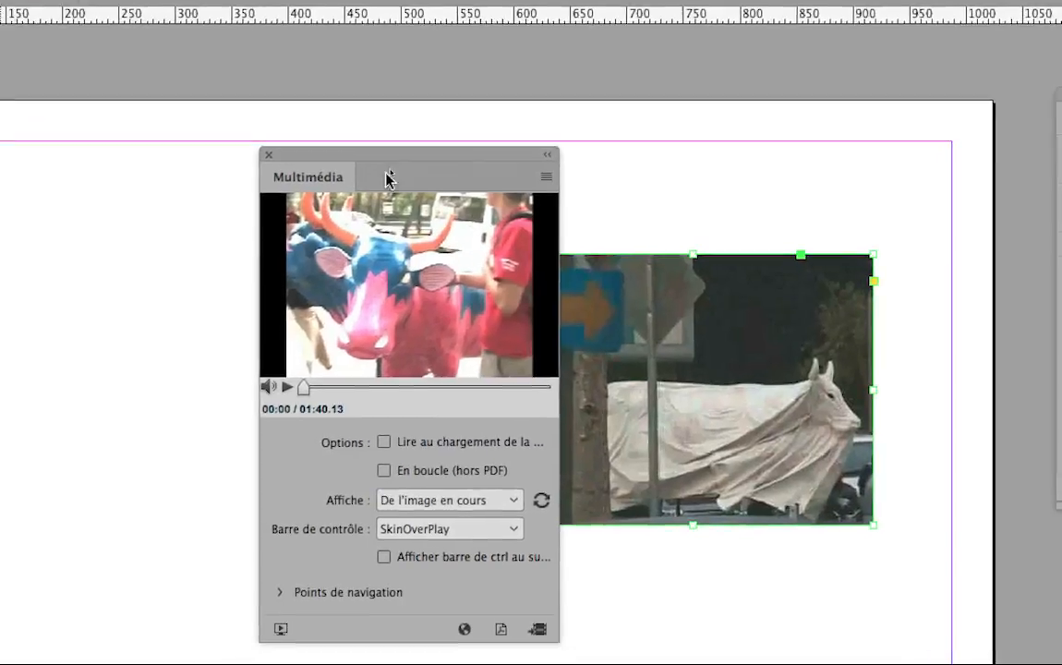
{"action": "left_click", "coordinate": [443, 444]}
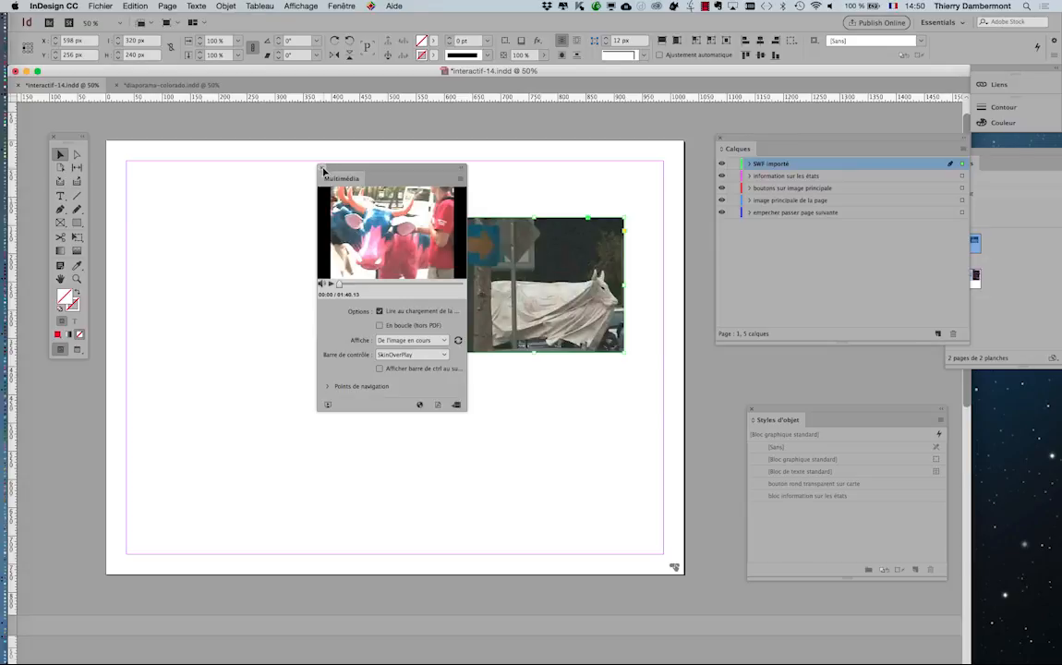
{"action": "left_click", "coordinate": [321, 169]}
Save the document and export it again as an interactive PDF, replacing interactif-14.pdf
{"action": "left_click", "coordinate": [129, 6]}
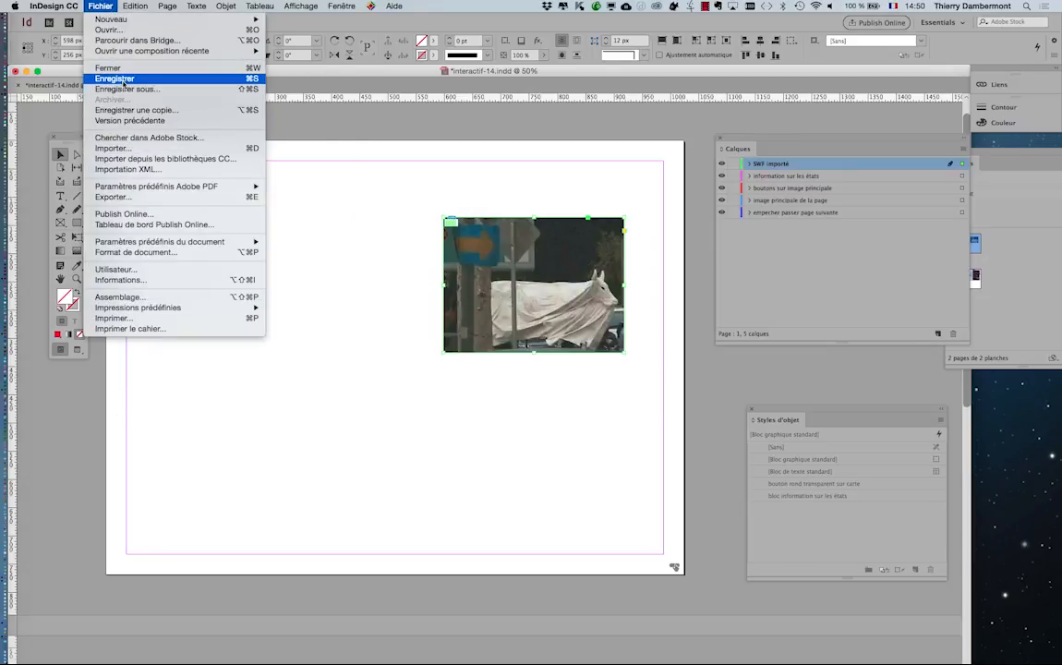
{"action": "left_click", "coordinate": [114, 80]}
{"action": "left_click", "coordinate": [100, 6]}
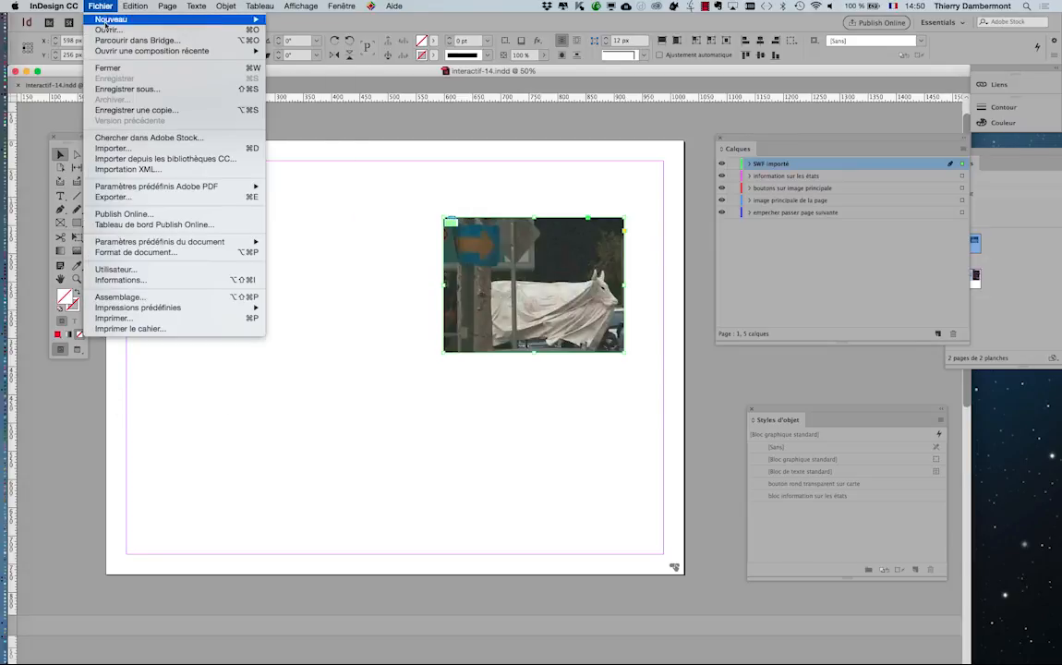
{"action": "left_click", "coordinate": [144, 197]}
{"action": "key", "text": "Return"}
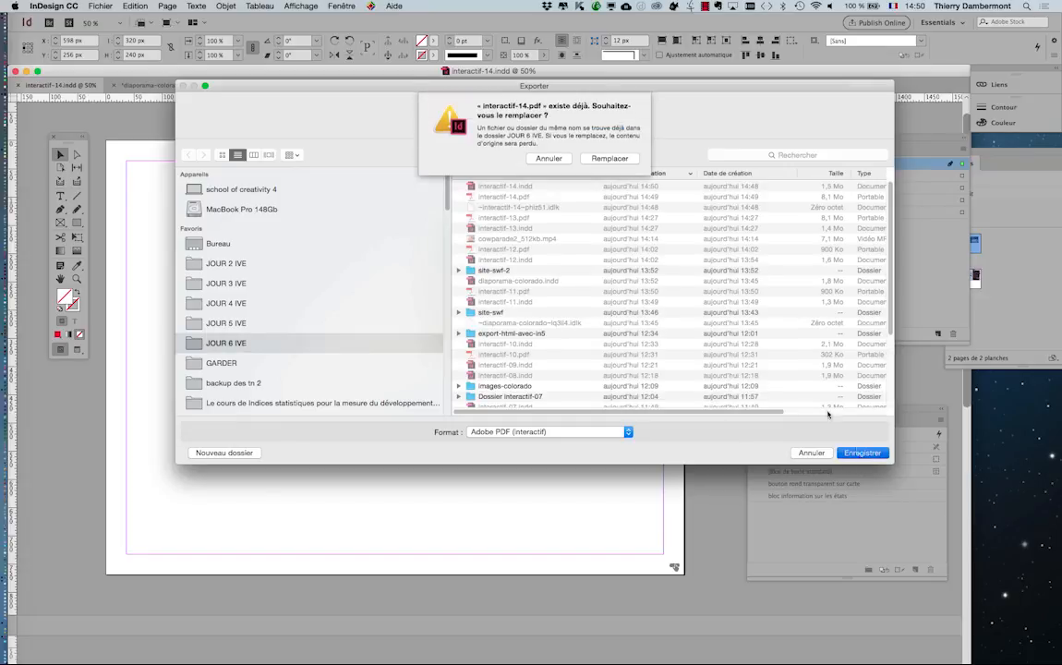
{"action": "key", "text": "Return"}
{"action": "left_click", "coordinate": [916, 406]}
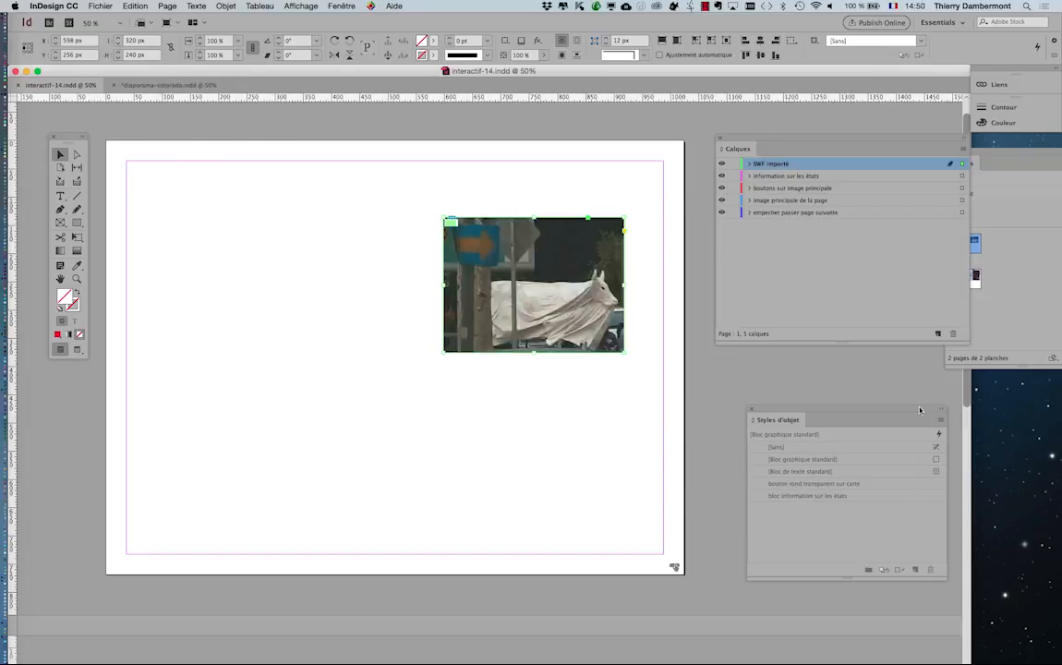
{"action": "left_click", "coordinate": [633, 361]}
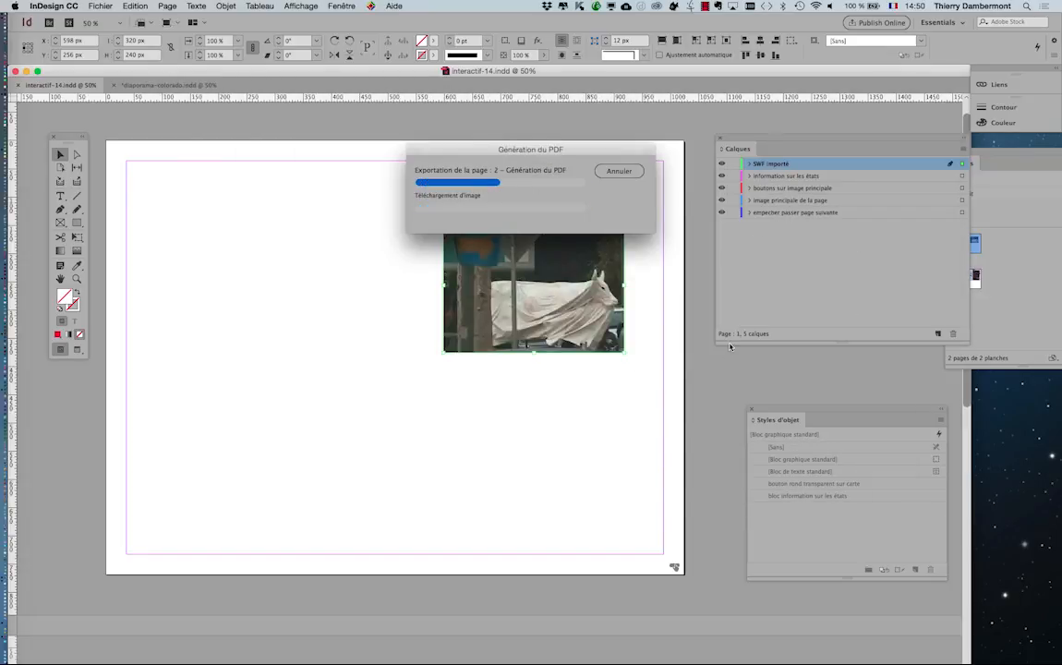